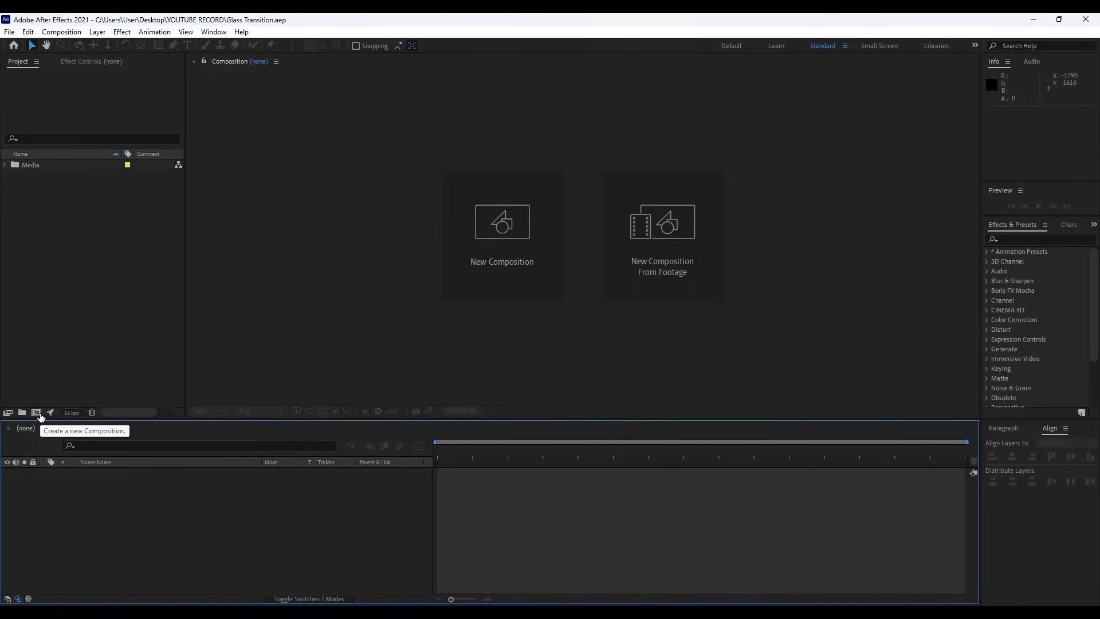
Step: Make a new comp called 'Transition' at 1920×1080, 30 fps, 5 seconds long
click(36, 412)
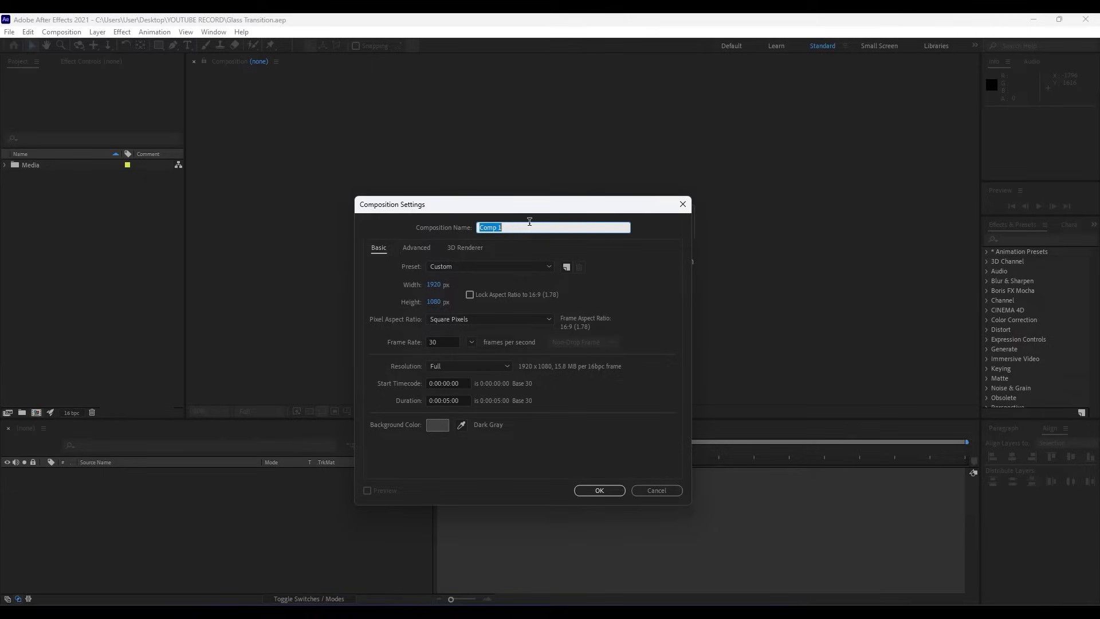
text(Transition)
click(600, 491)
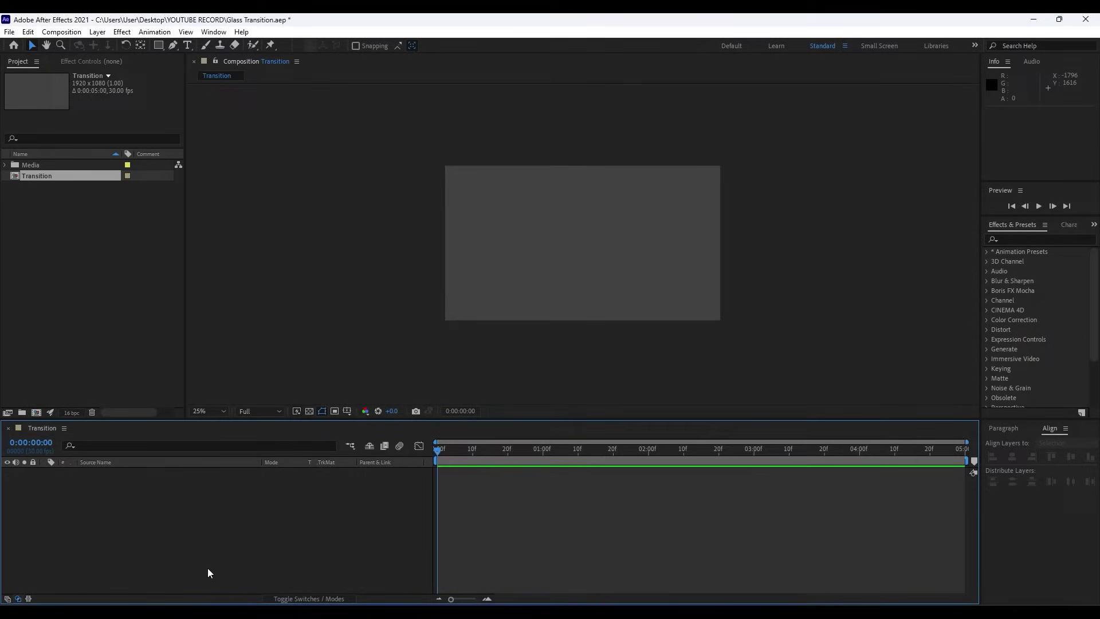
Step: Add a full-frame solid named 'Matte' and select it, with the timeline zoomed to the first second
right_click(238, 510)
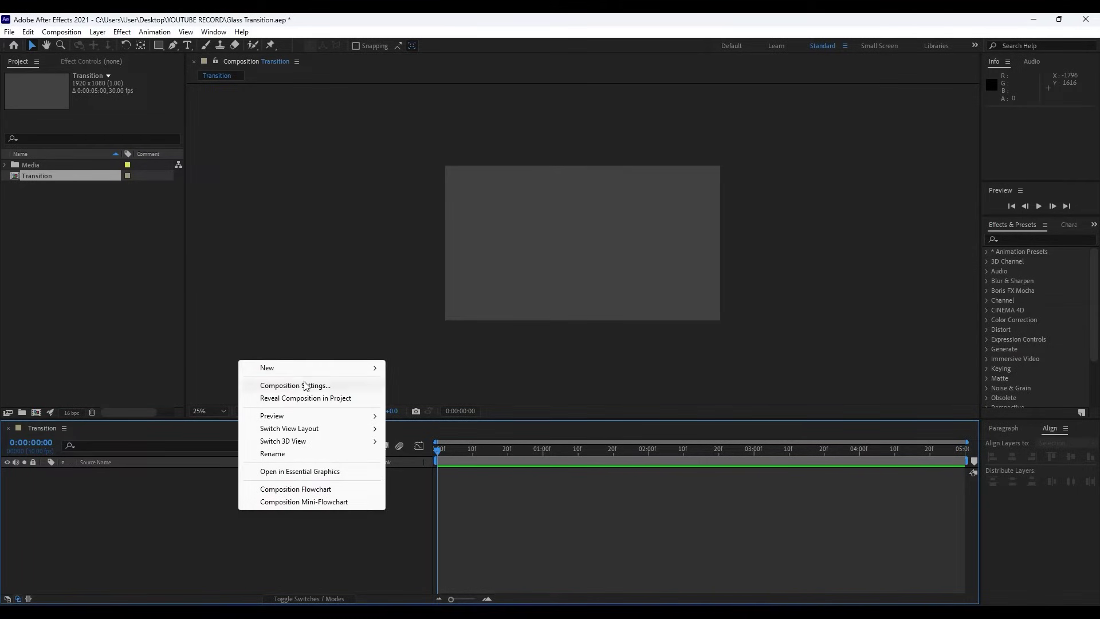
mouse_move(303, 371)
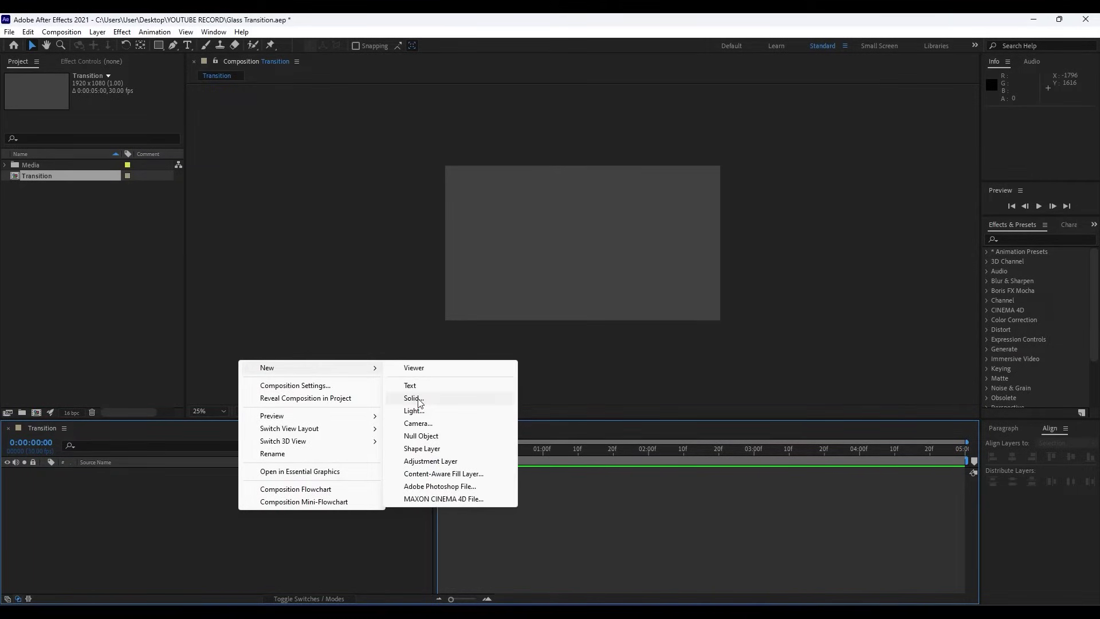
click(418, 398)
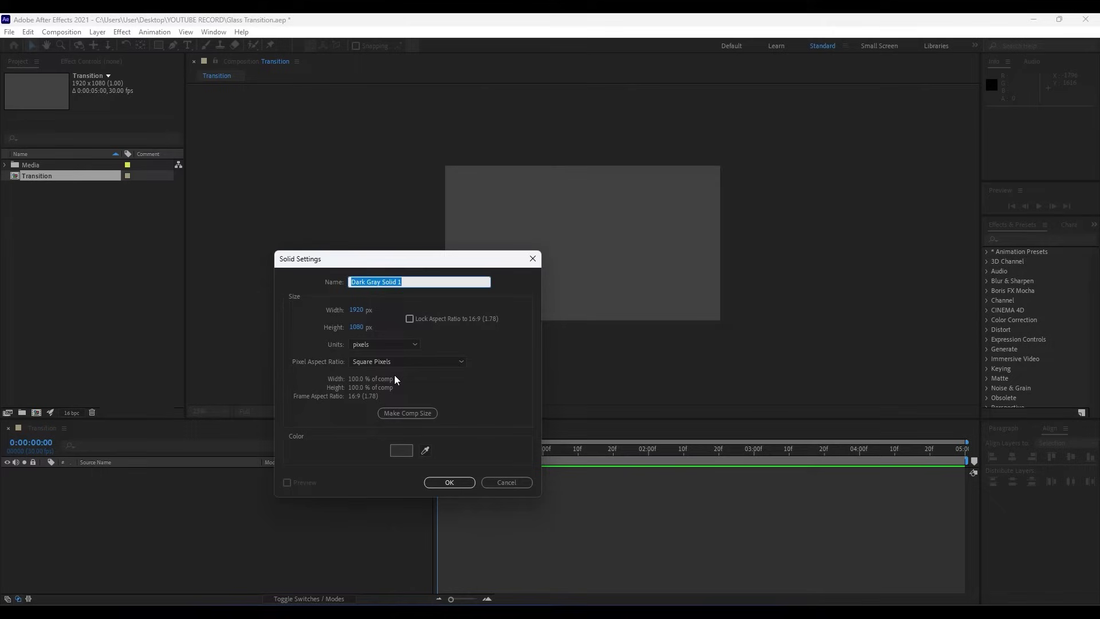
text(Matte)
click(449, 482)
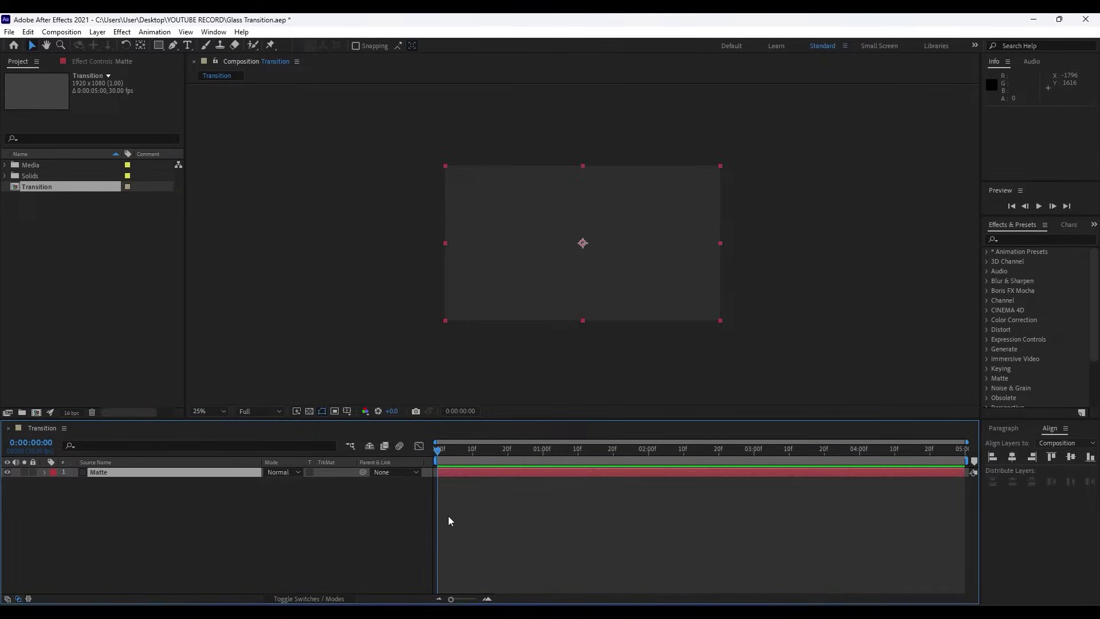
drag(451, 599, 472, 600)
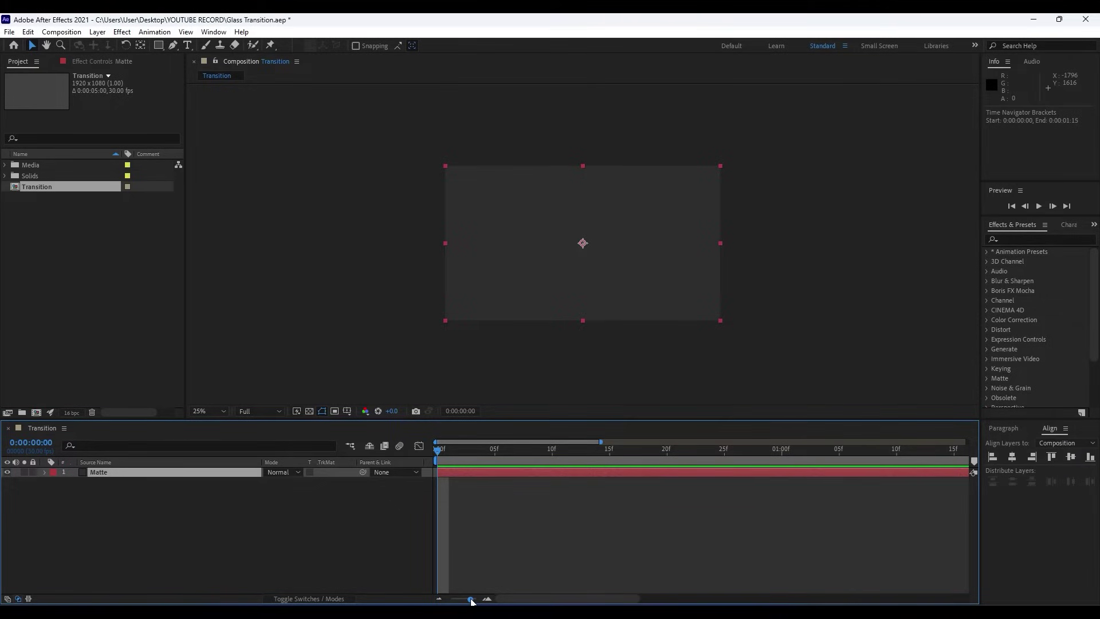
click(111, 472)
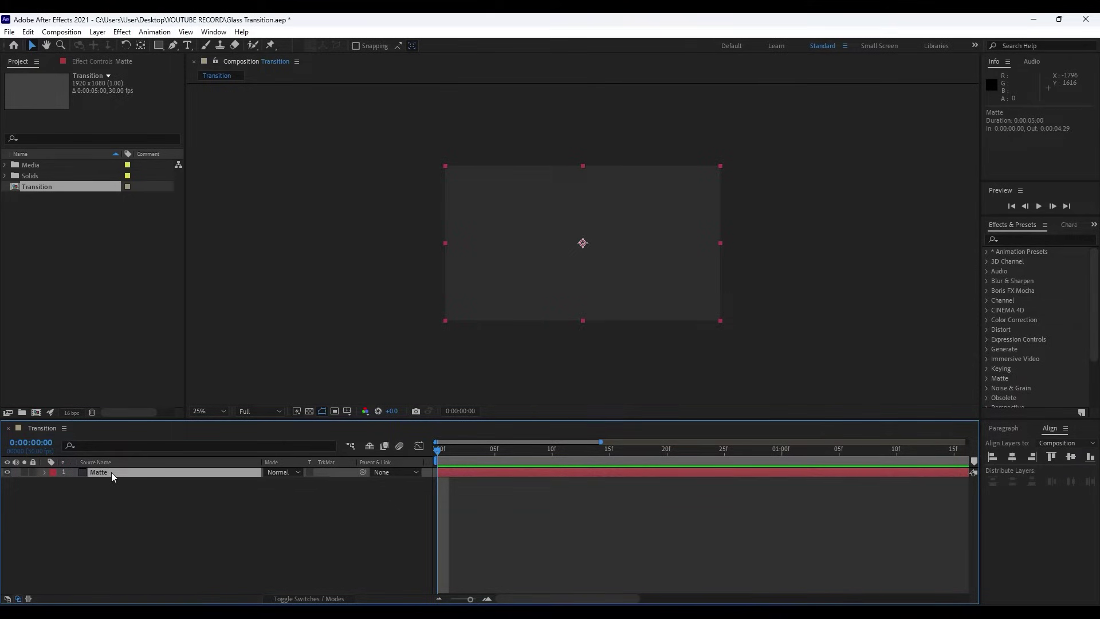
Step: Unlink Matte's Scale, set it to 0, 220%, and set a starting Scale keyframe
key(s)
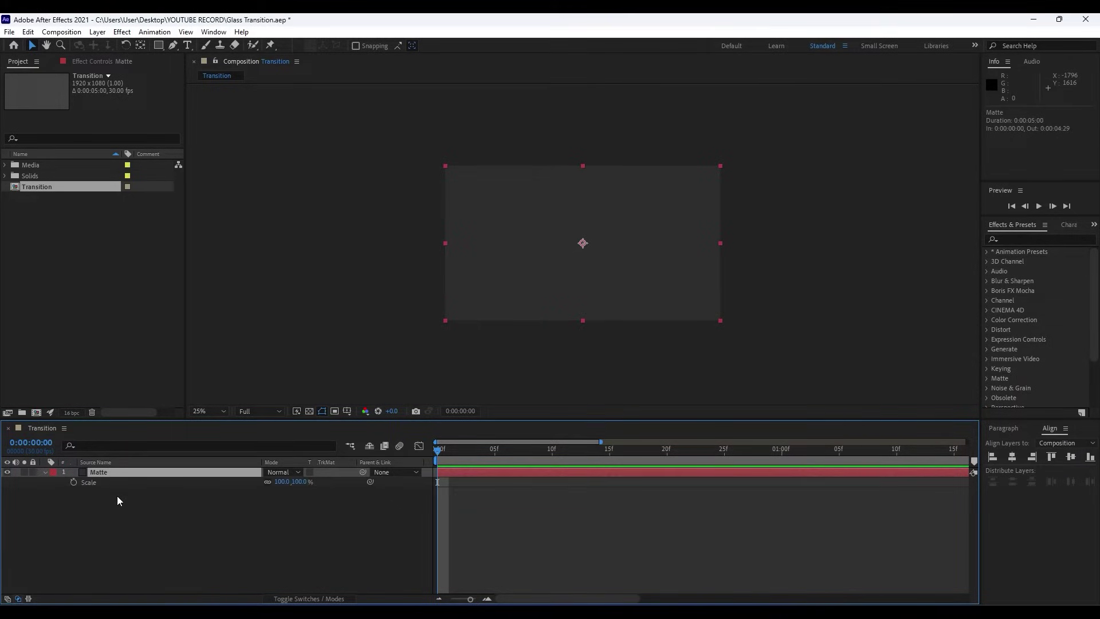
click(267, 483)
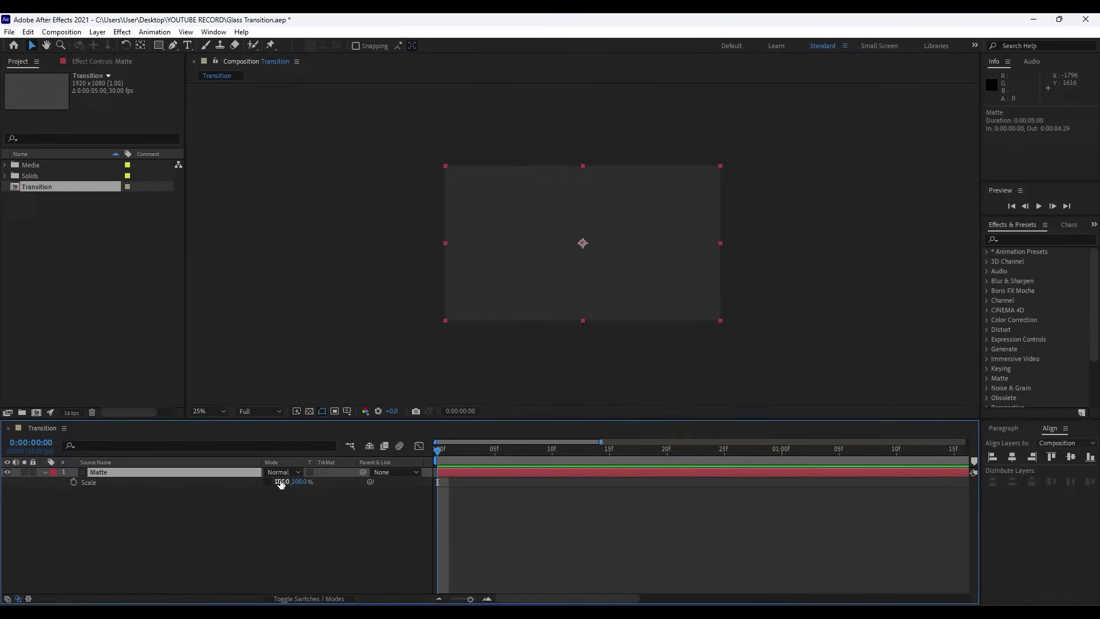
click(281, 481)
text(0)
click(274, 541)
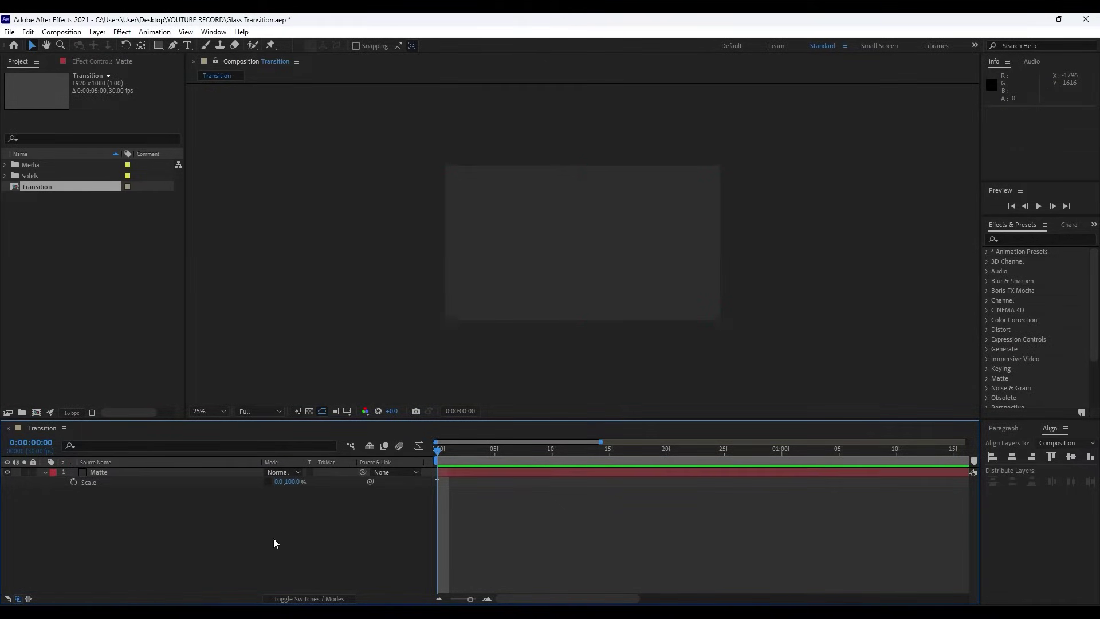
click(292, 481)
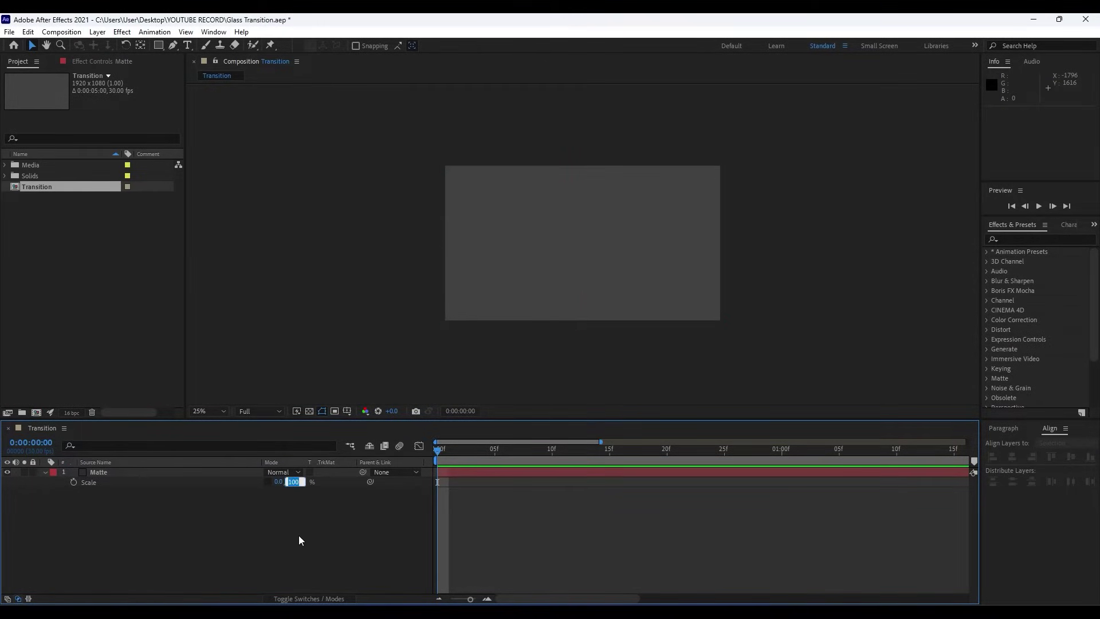
text(220.)
key(Return)
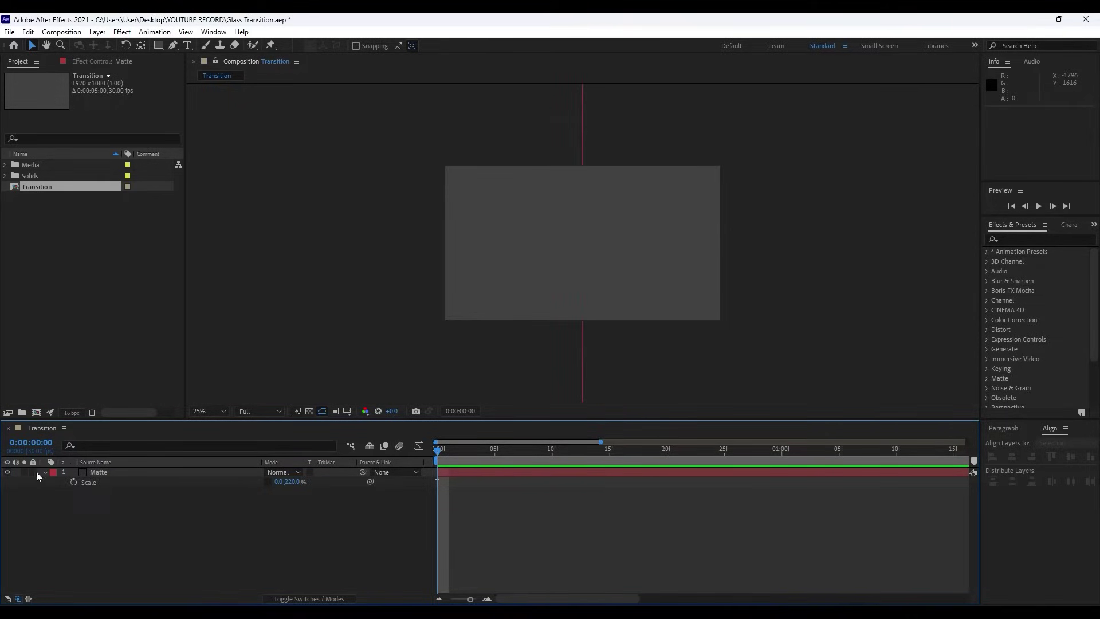
click(73, 483)
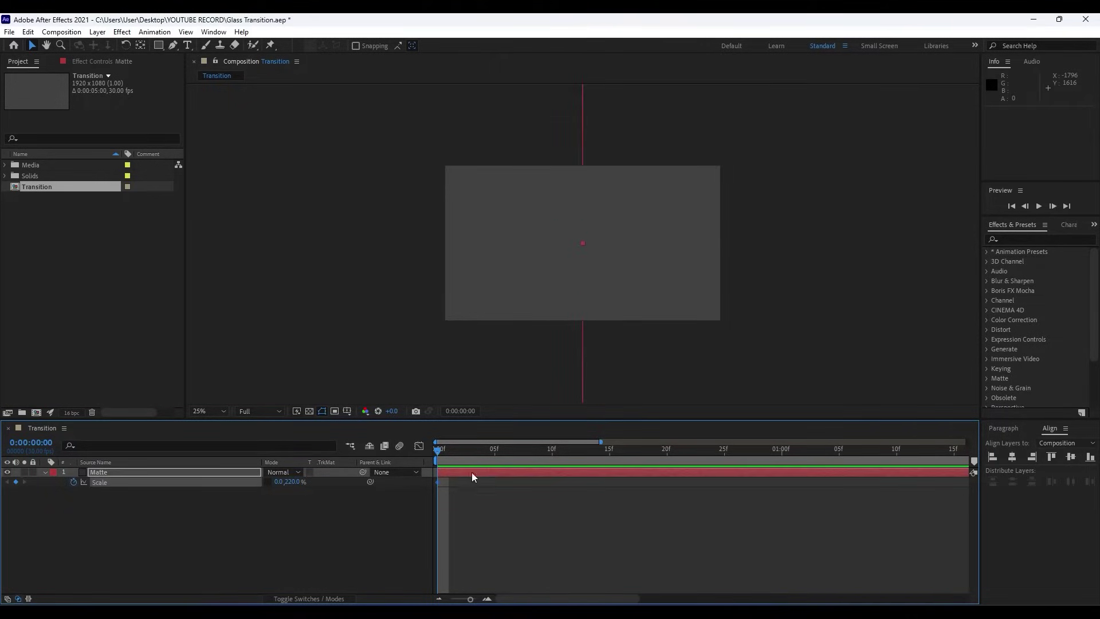
Step: At 0:00:01:20, keyframe the Scale width at 70%
drag(446, 455, 586, 511)
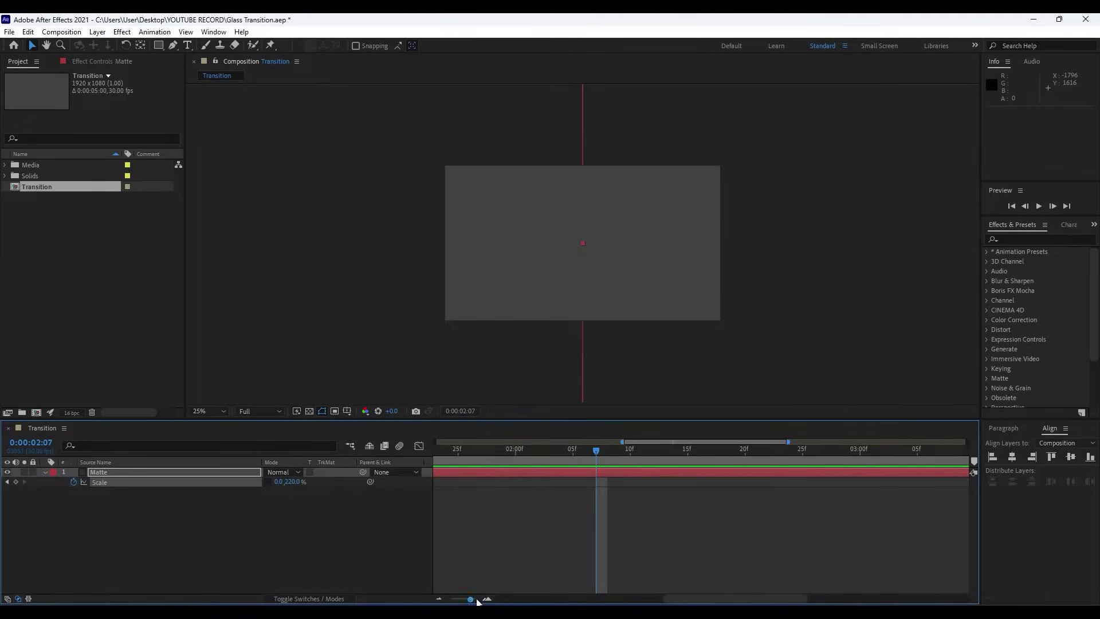
scroll(470, 597, left, 3)
drag(698, 446, 507, 452)
click(279, 482)
text(70)
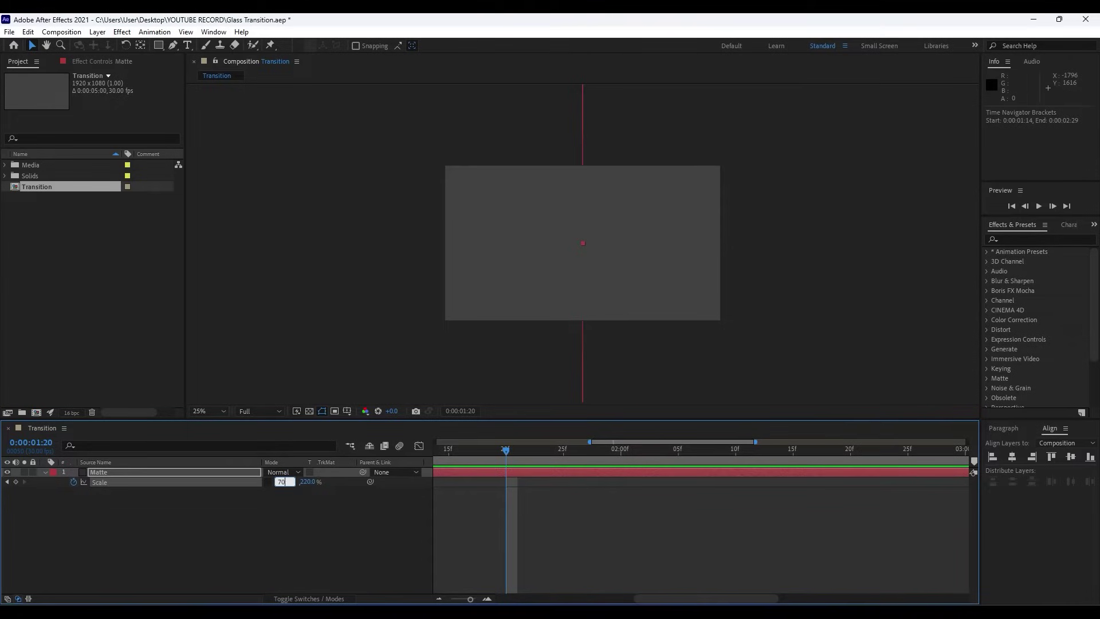
key(Return)
Step: Preview the scale animation, then return to the start with the Matte layer selected
key(space)
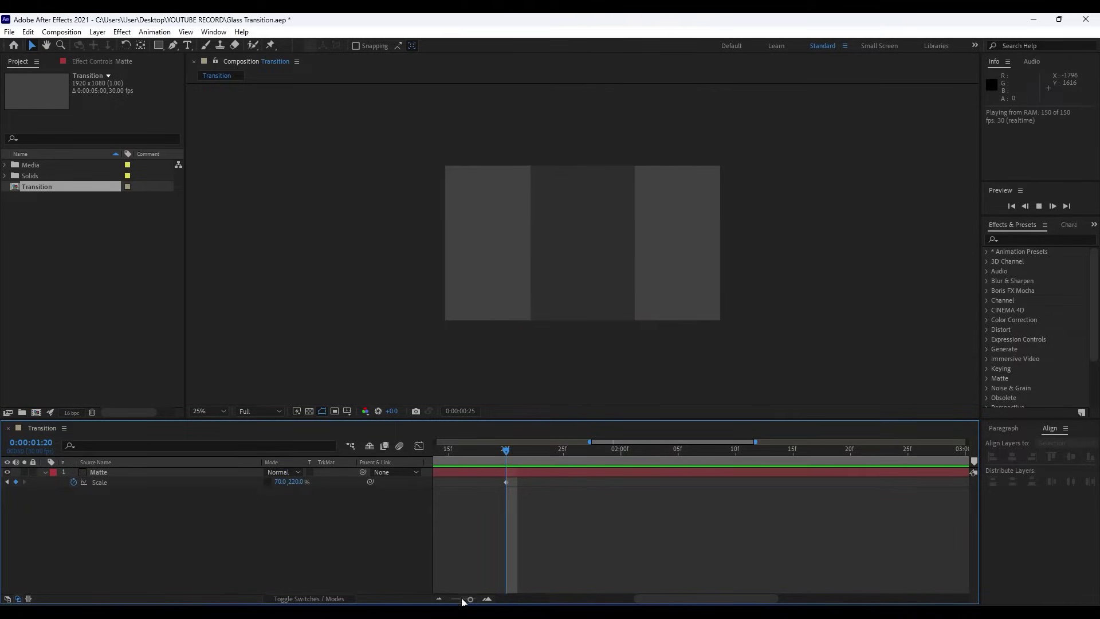
drag(469, 599, 451, 599)
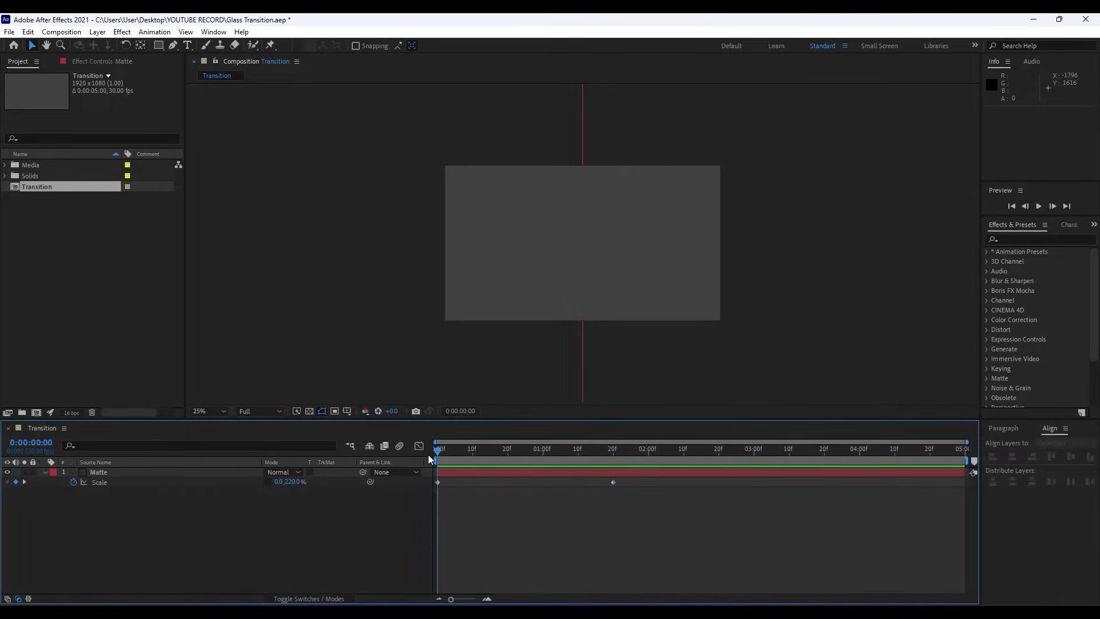
click(436, 453)
key(space)
click(99, 474)
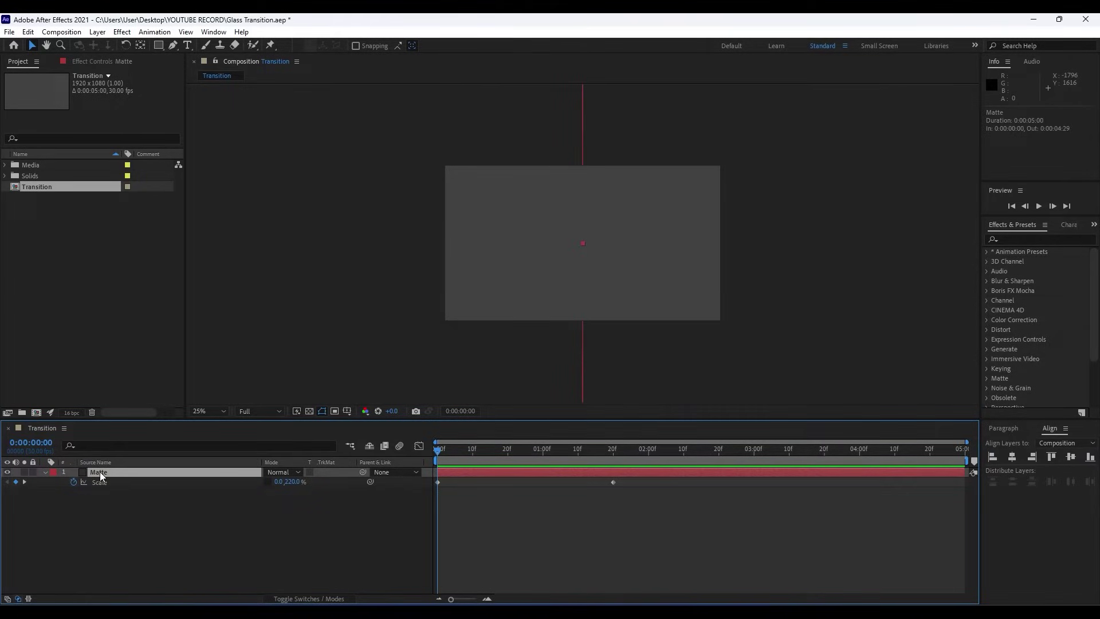
Step: Keyframe Matte's Rotation at -180° on the first frame
key(shift+r)
click(73, 492)
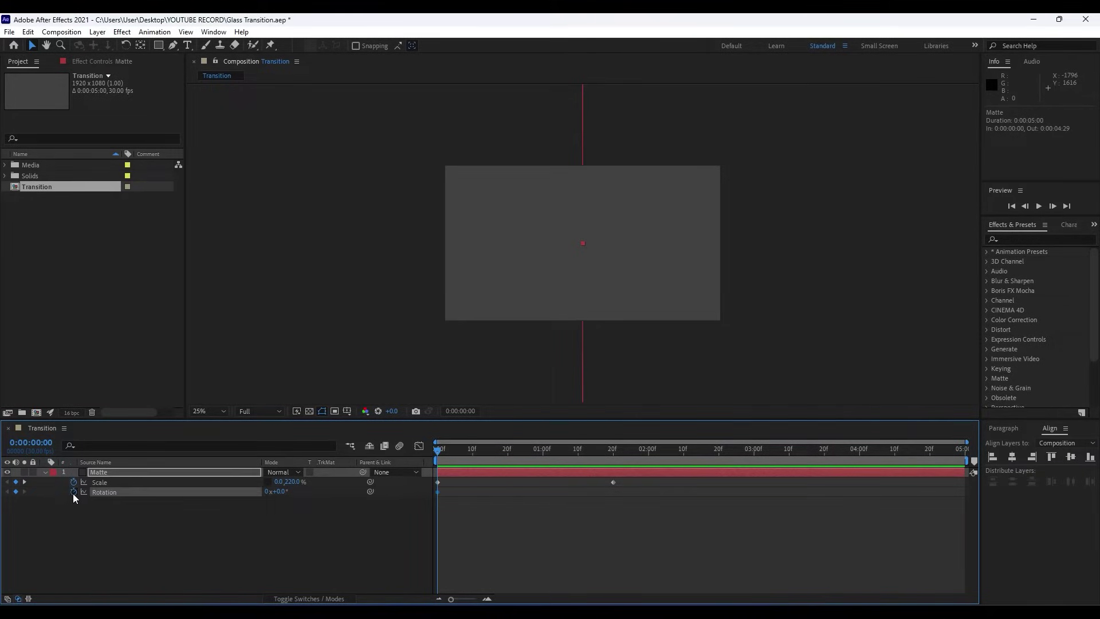
click(280, 492)
text(-180)
click(264, 583)
Step: Add a 90° Rotation keyframe at 0:00:02:10
drag(455, 456, 682, 469)
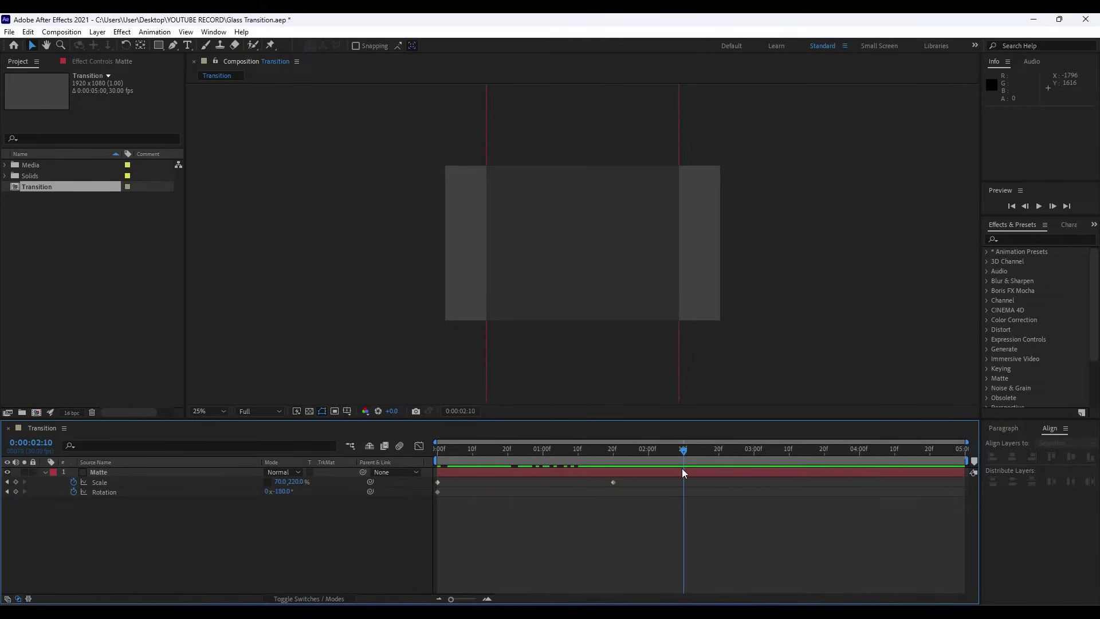
click(282, 492)
text(90)
click(252, 552)
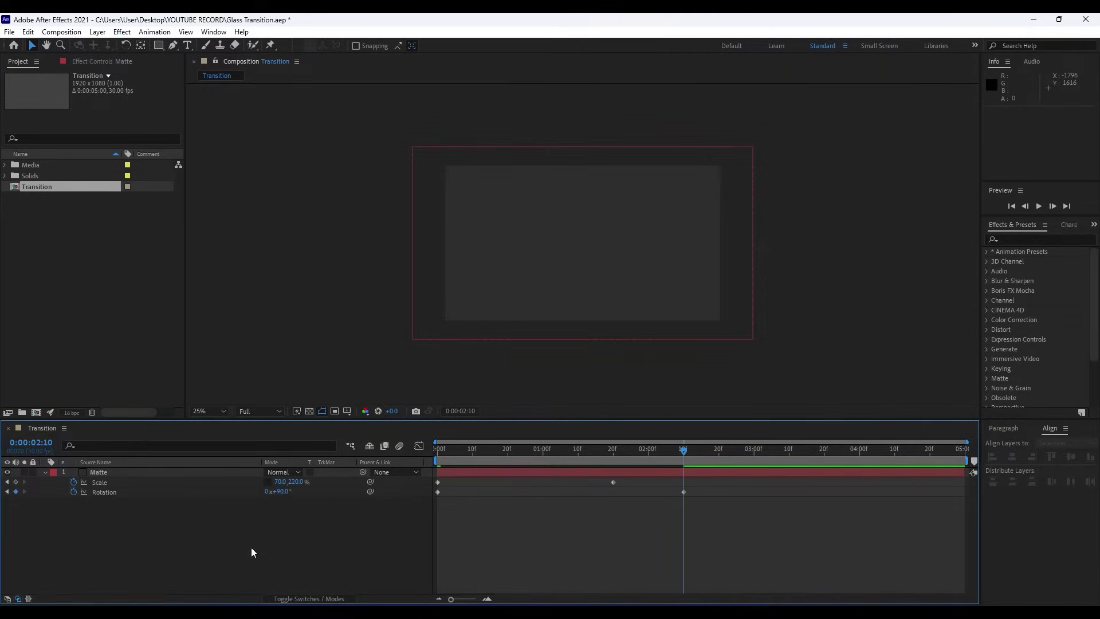
Step: Marquee-select Matte's Rotation keyframes for easing
drag(751, 539, 394, 453)
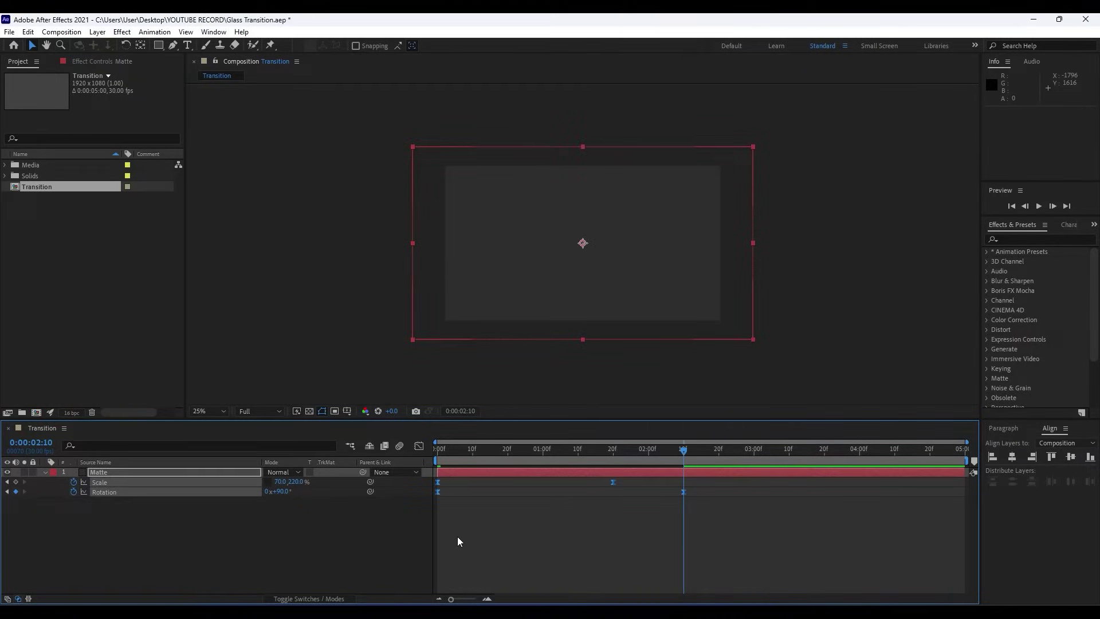
click(303, 540)
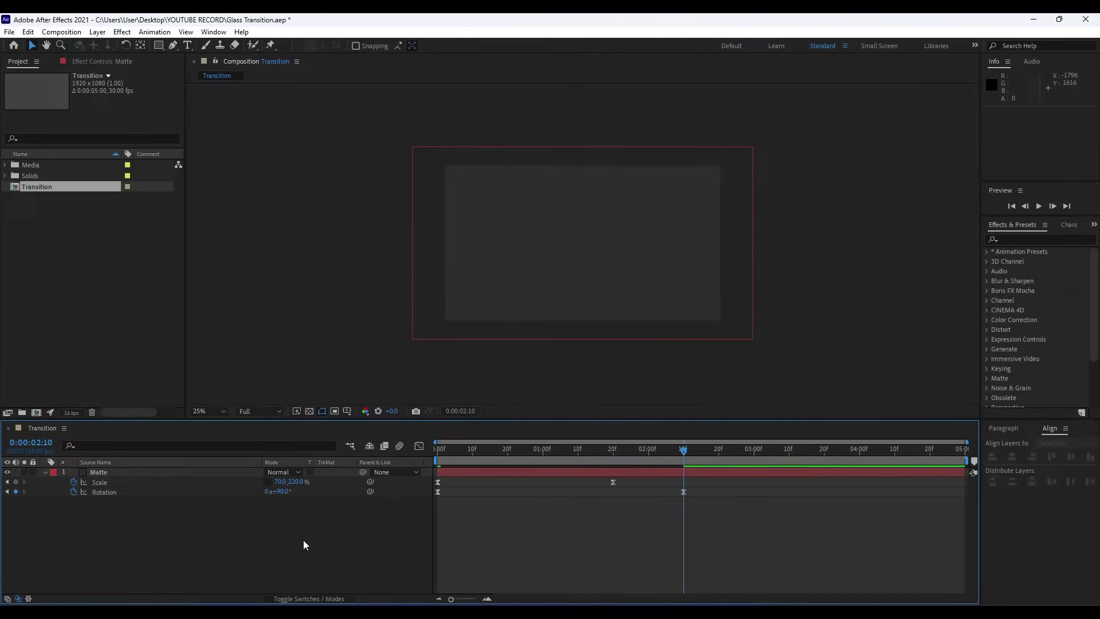
drag(716, 503, 407, 487)
Step: Inspect the Rotation speed curve in the Graph Editor, then preview the matte animation
click(419, 446)
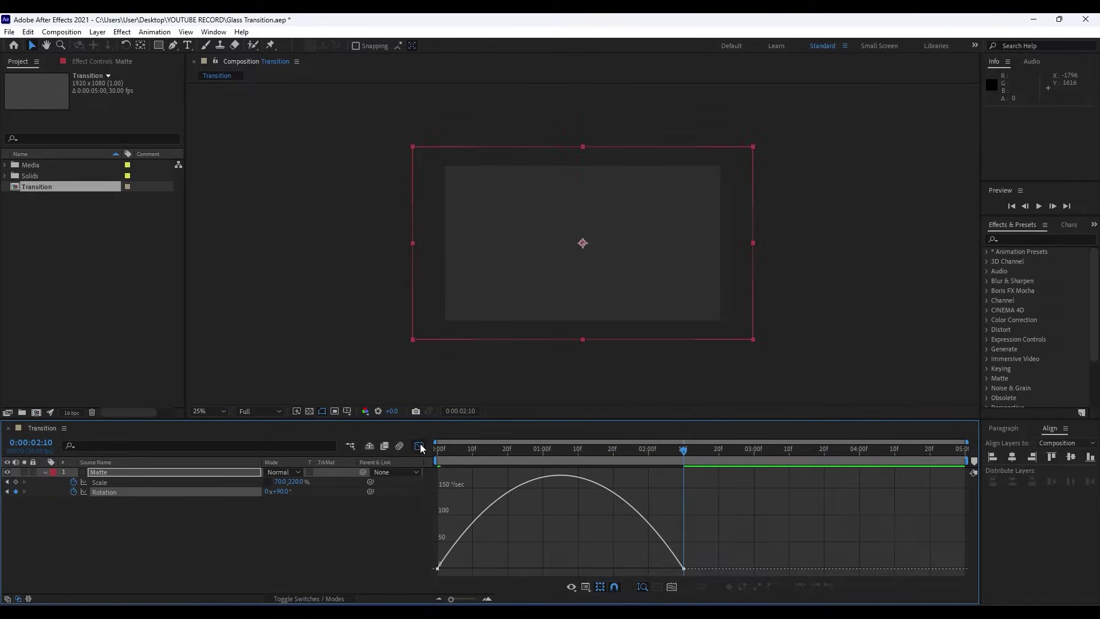
right_click(693, 515)
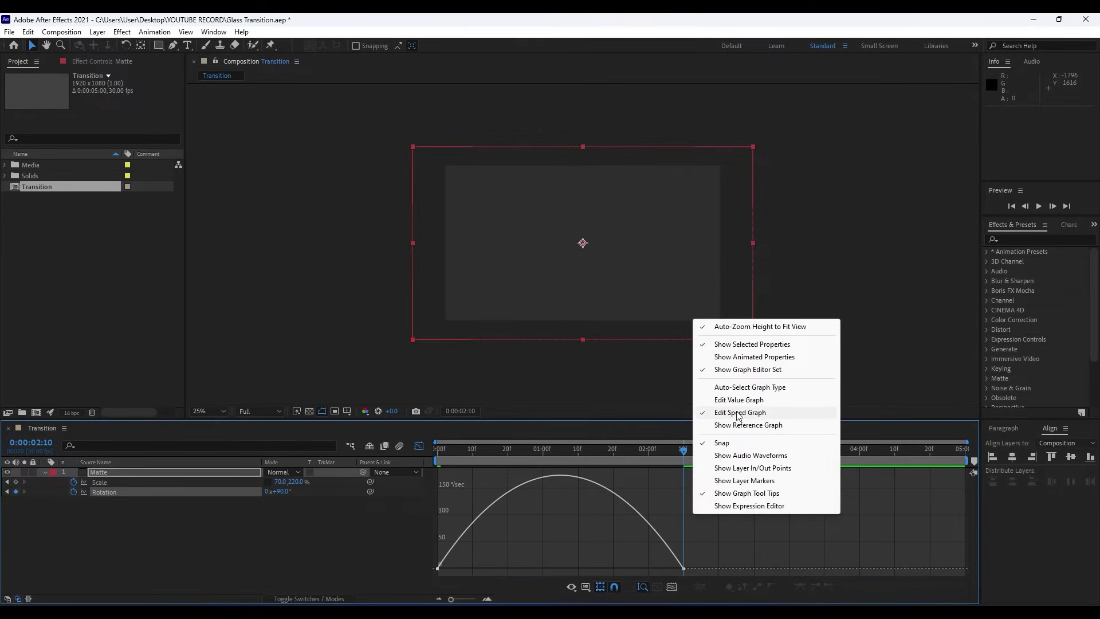
click(704, 561)
drag(739, 519, 525, 568)
click(423, 448)
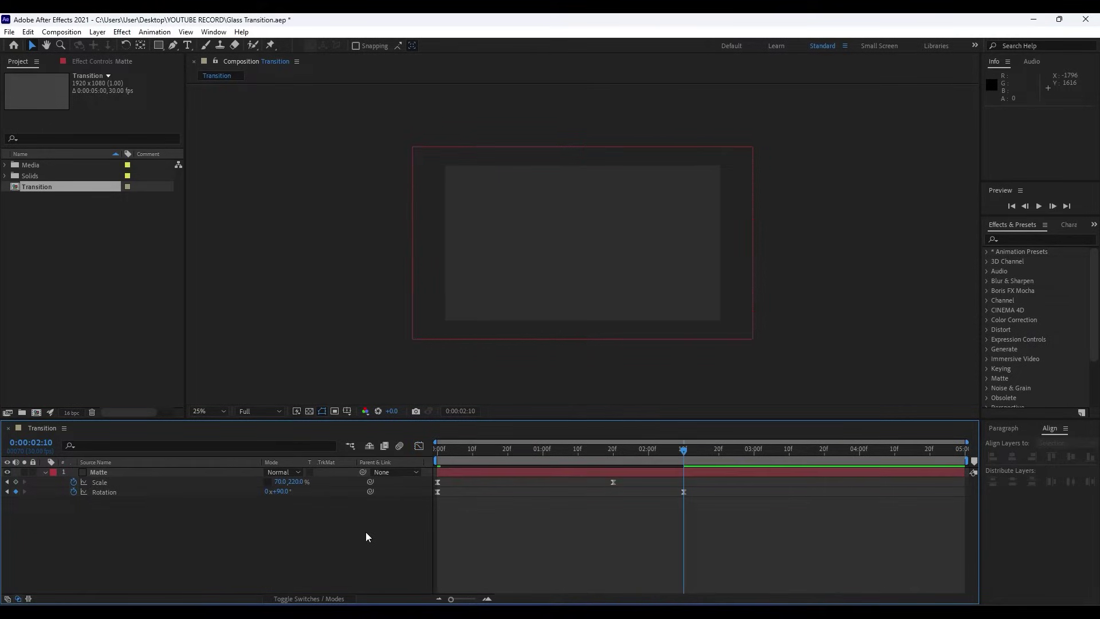
key(space)
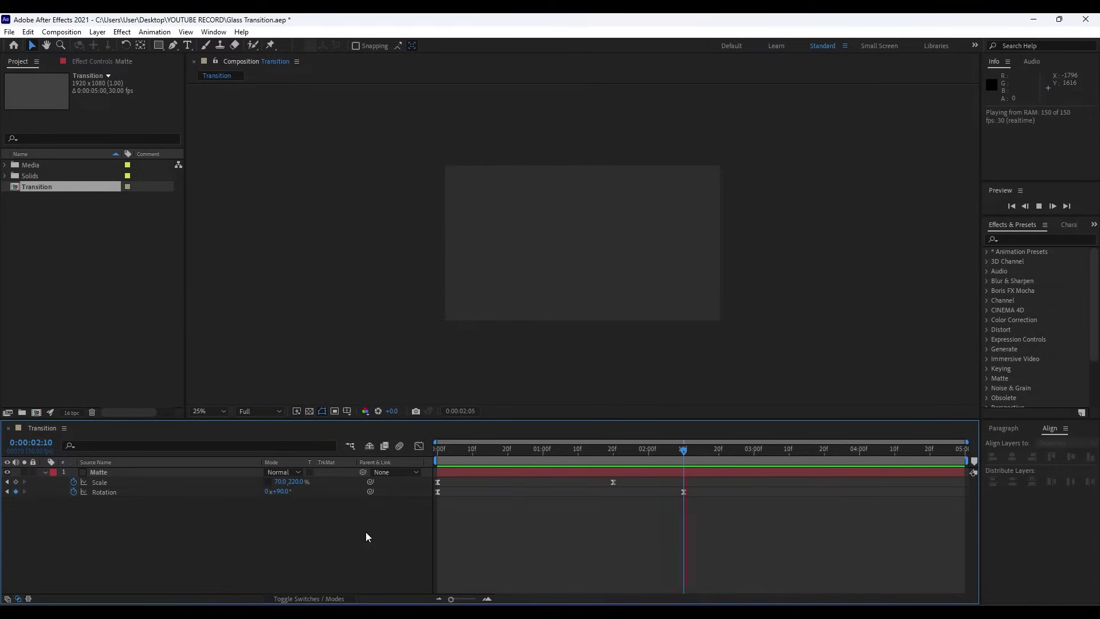
key(space)
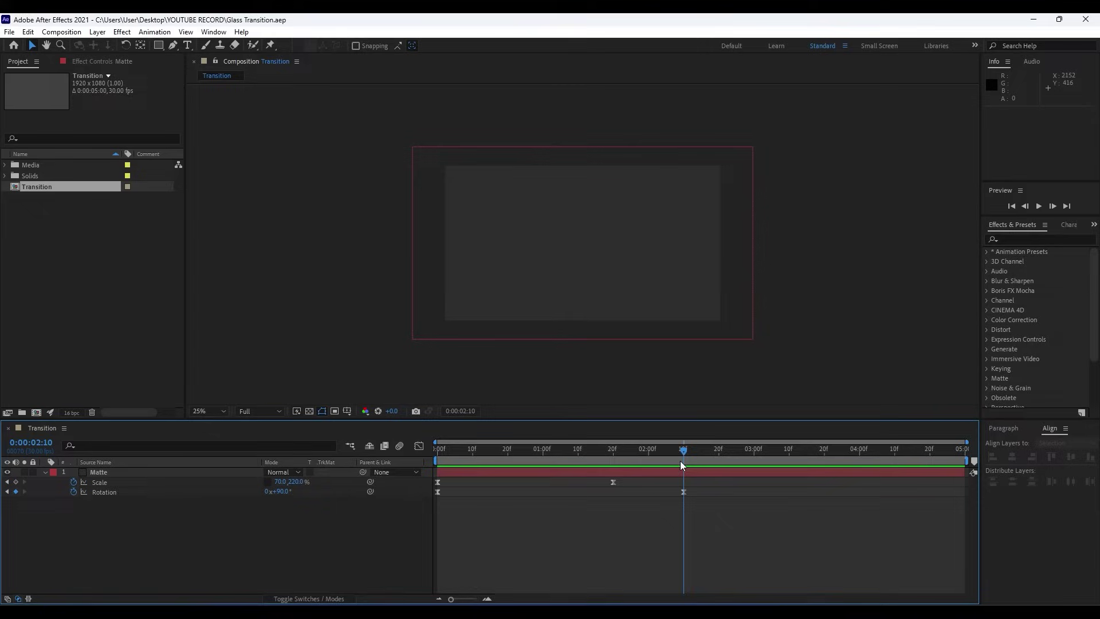
Step: Collapse Matte and place the Media 01 clip beneath it in the comp
click(45, 473)
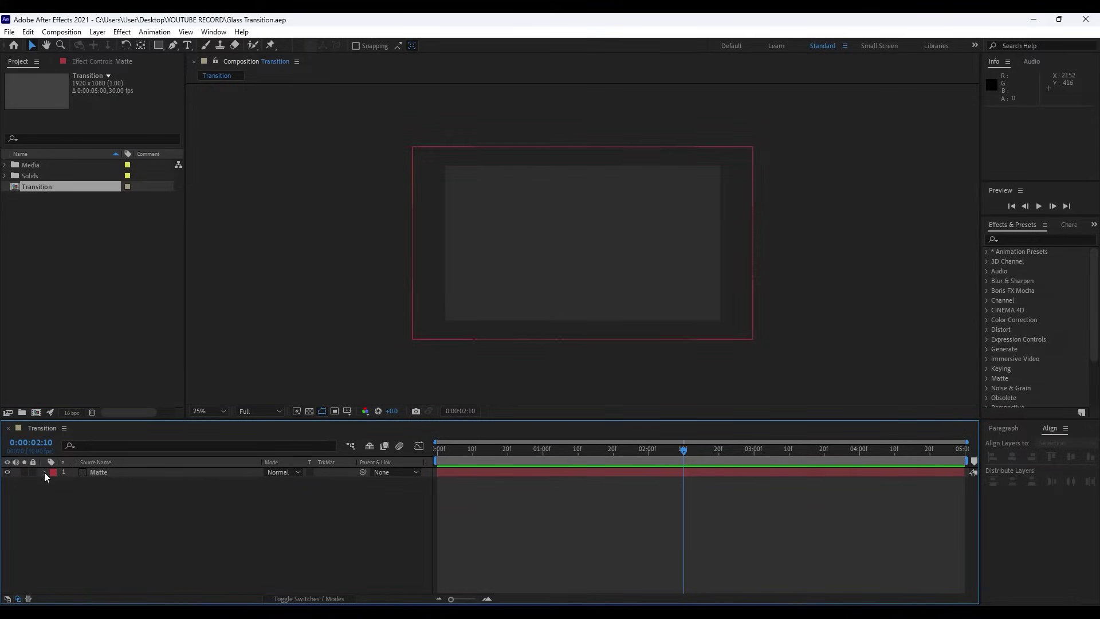
click(6, 165)
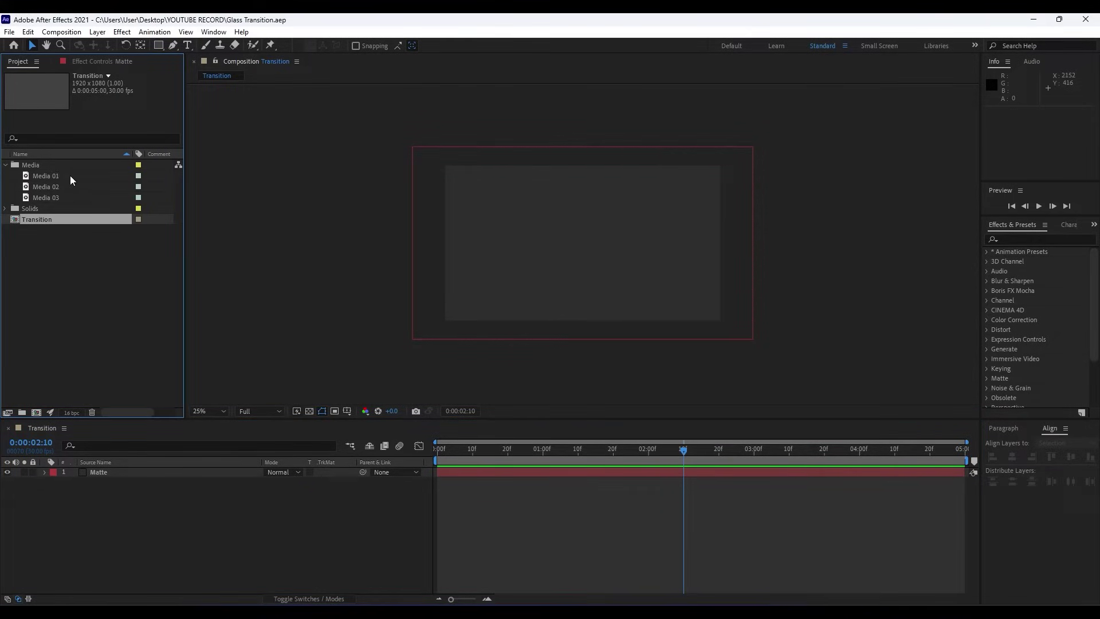
click(45, 177)
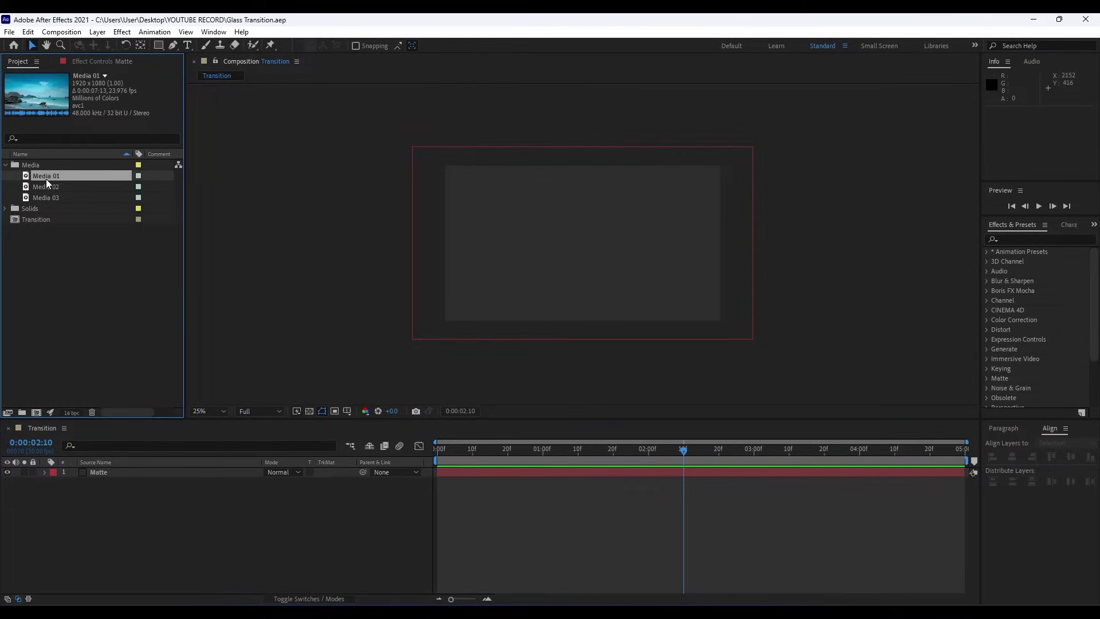
drag(46, 177, 136, 542)
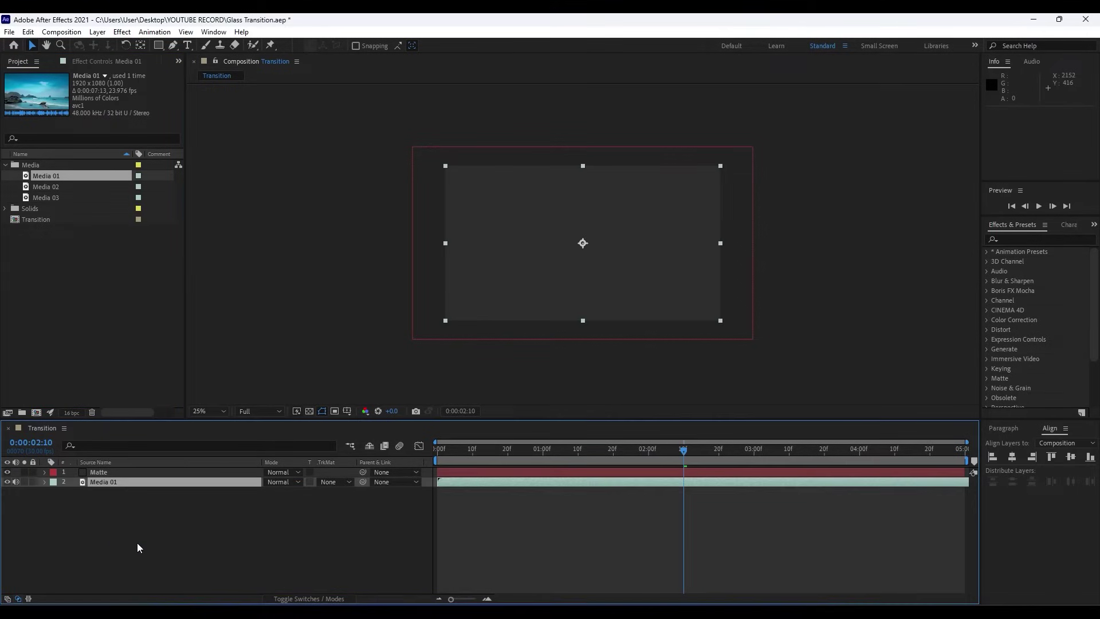
Step: Set Media 01's track matte to Alpha Matte 'Matte'
drag(477, 461, 421, 461)
click(342, 484)
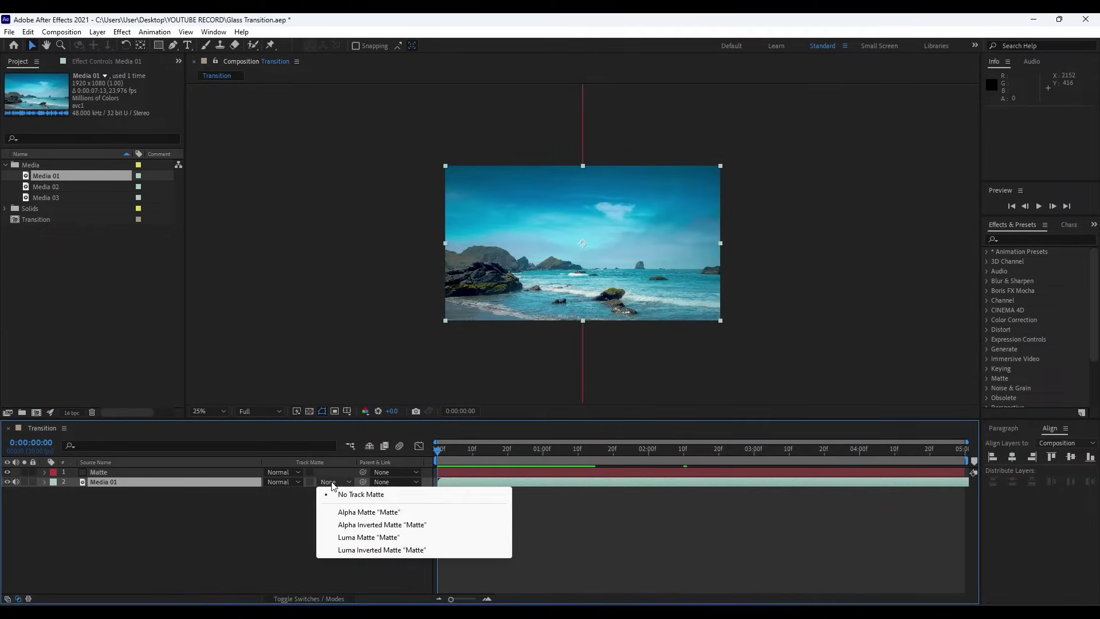
click(377, 512)
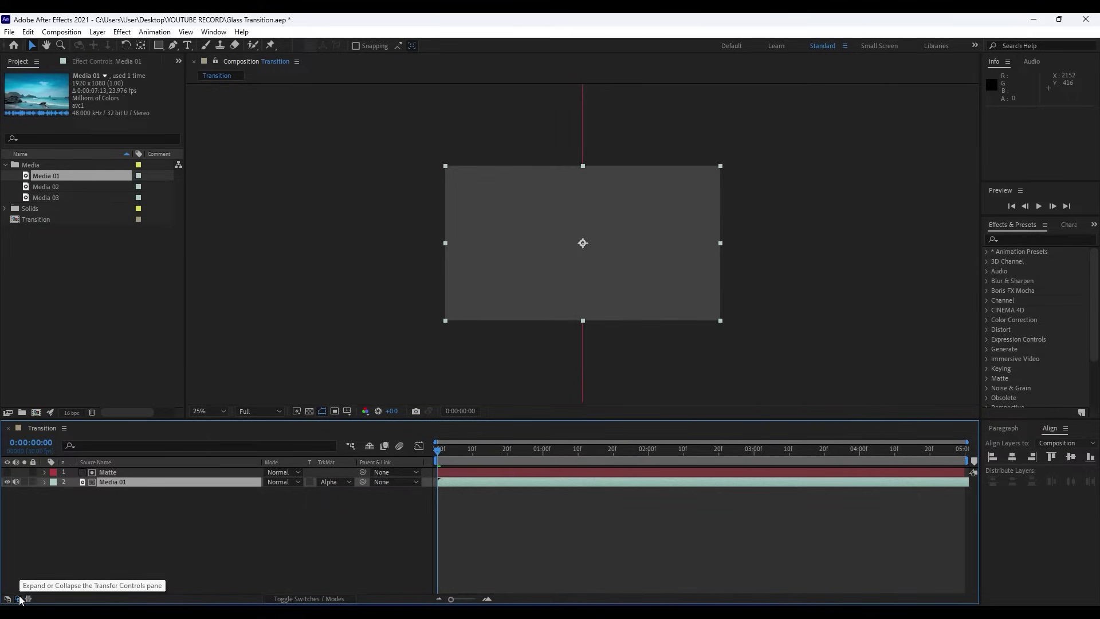
Step: Preview the diagonal wipe, scrub to 0:00:01:12, and select both Matte and Media 01 layers
click(253, 572)
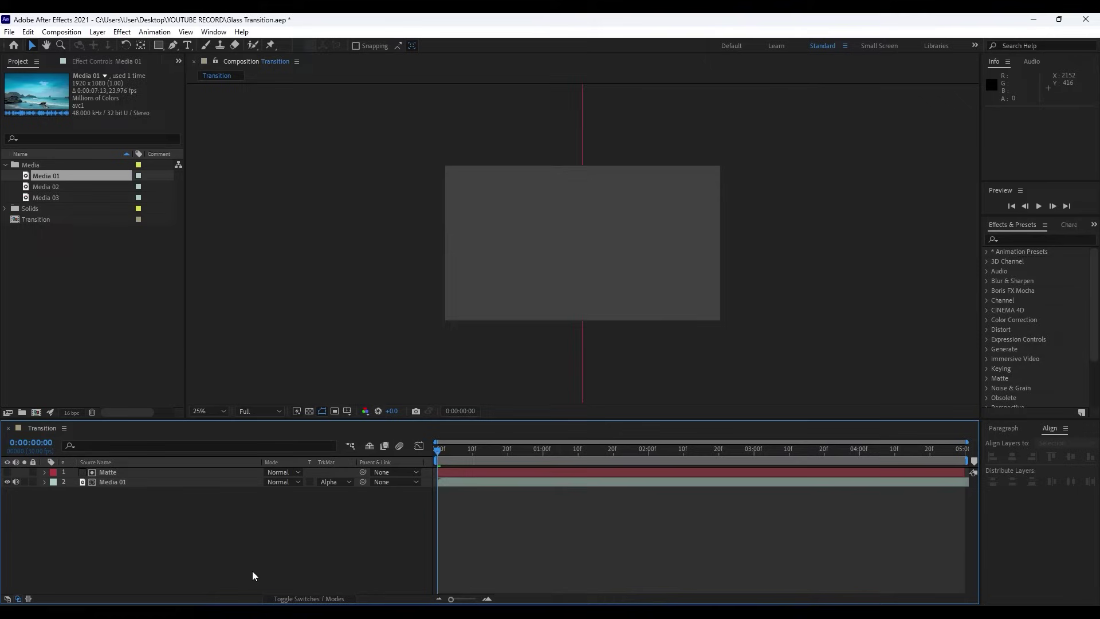
key(space)
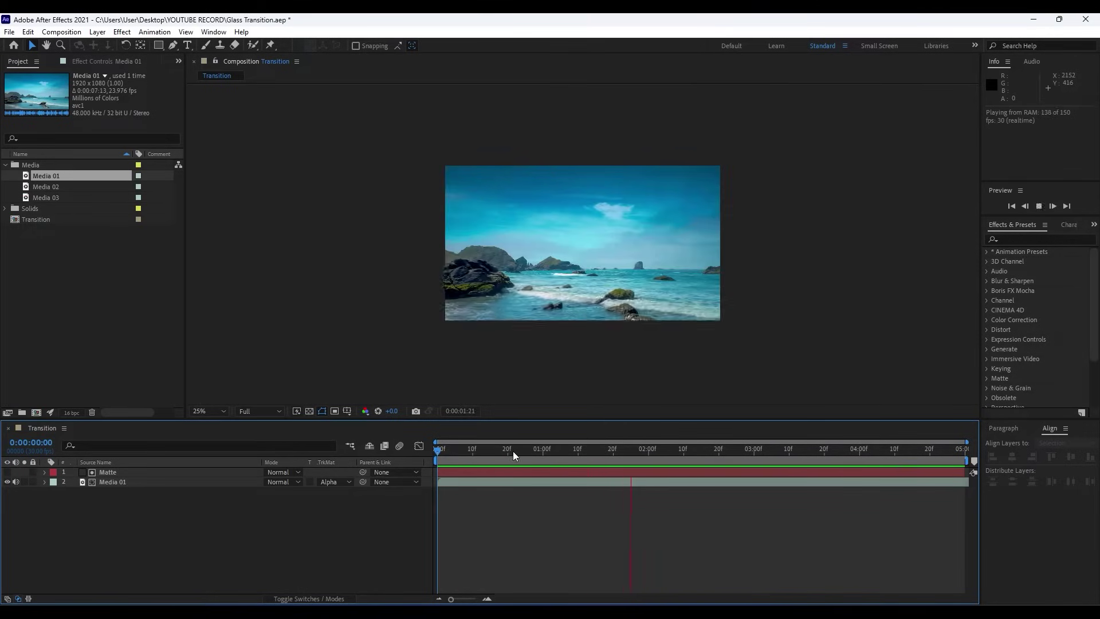
drag(514, 452, 584, 442)
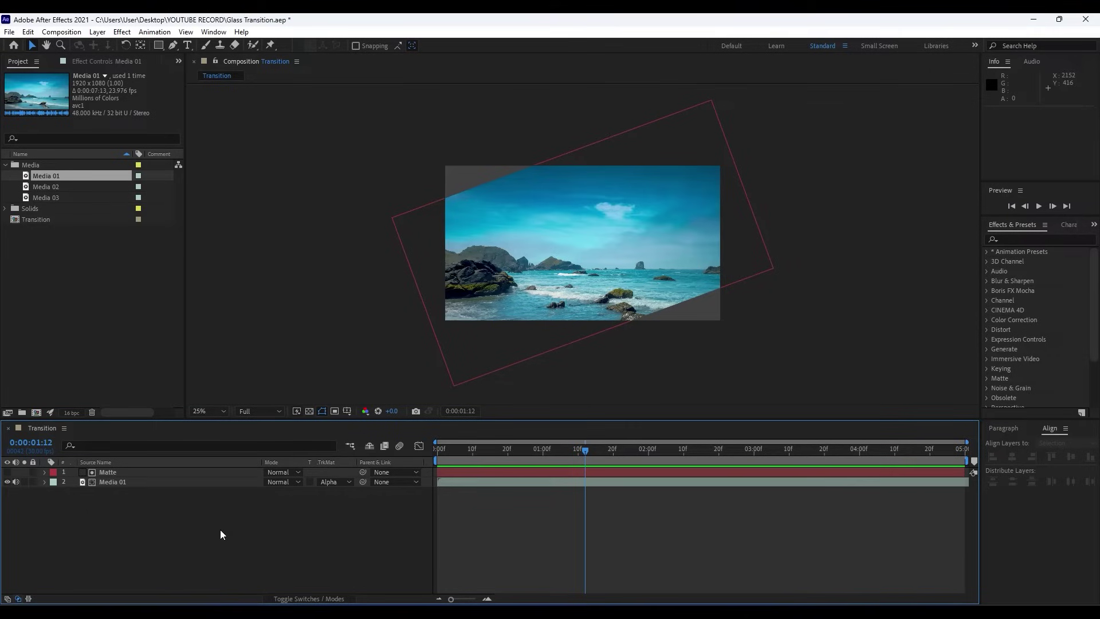
drag(224, 530, 81, 462)
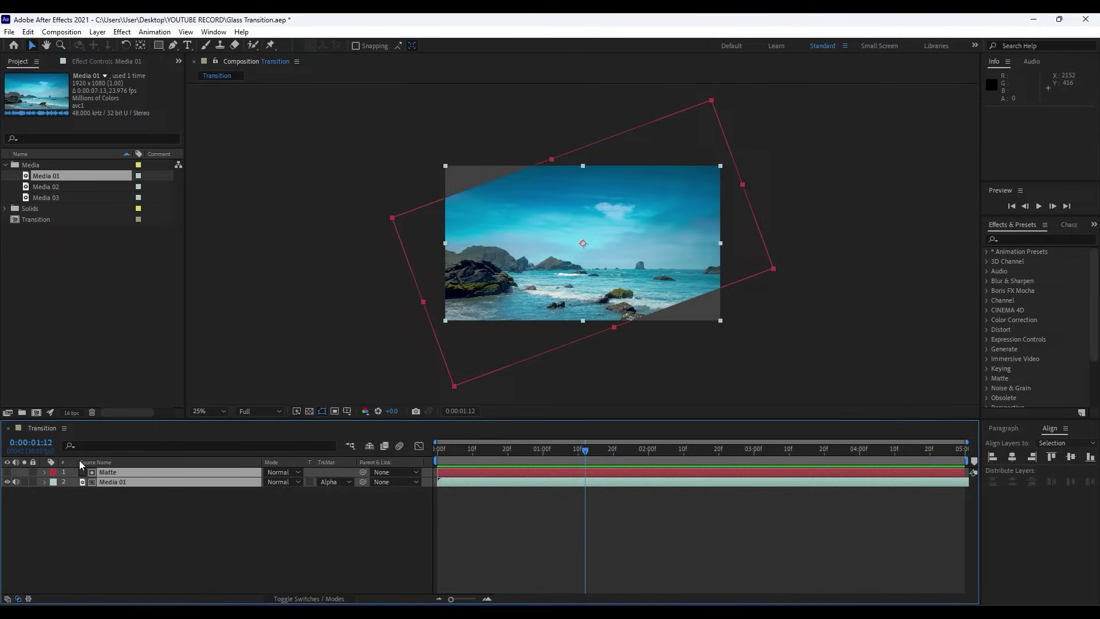
Step: Pre-compose Matte and Media 01 into a precomp named 'Media 01 + Elements'
right_click(117, 478)
click(184, 415)
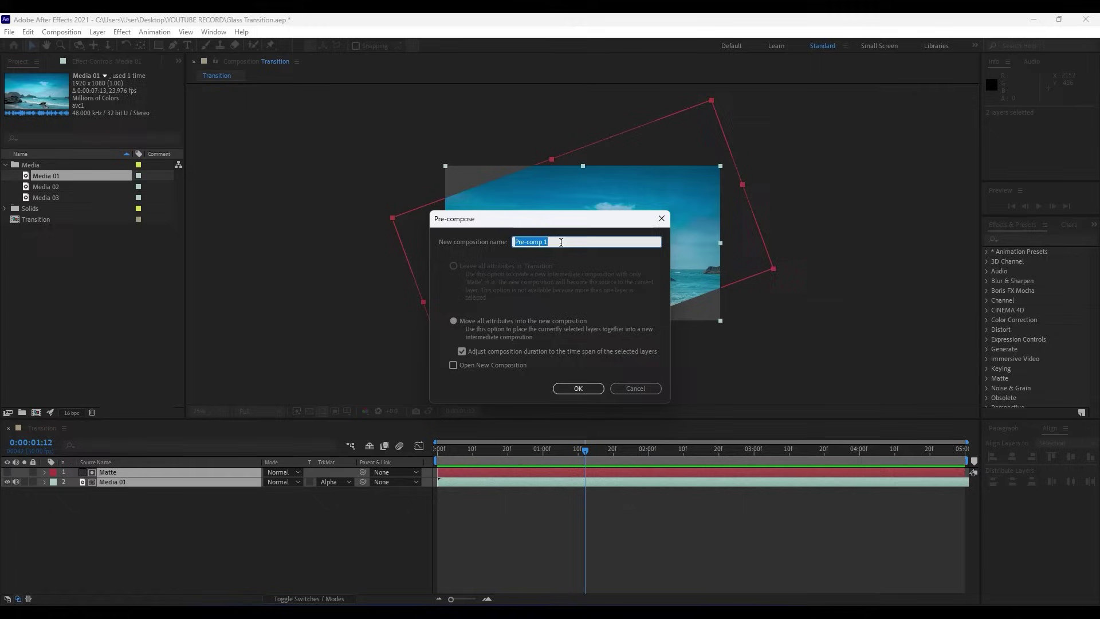
text(Media 01 + Elements)
key(Return)
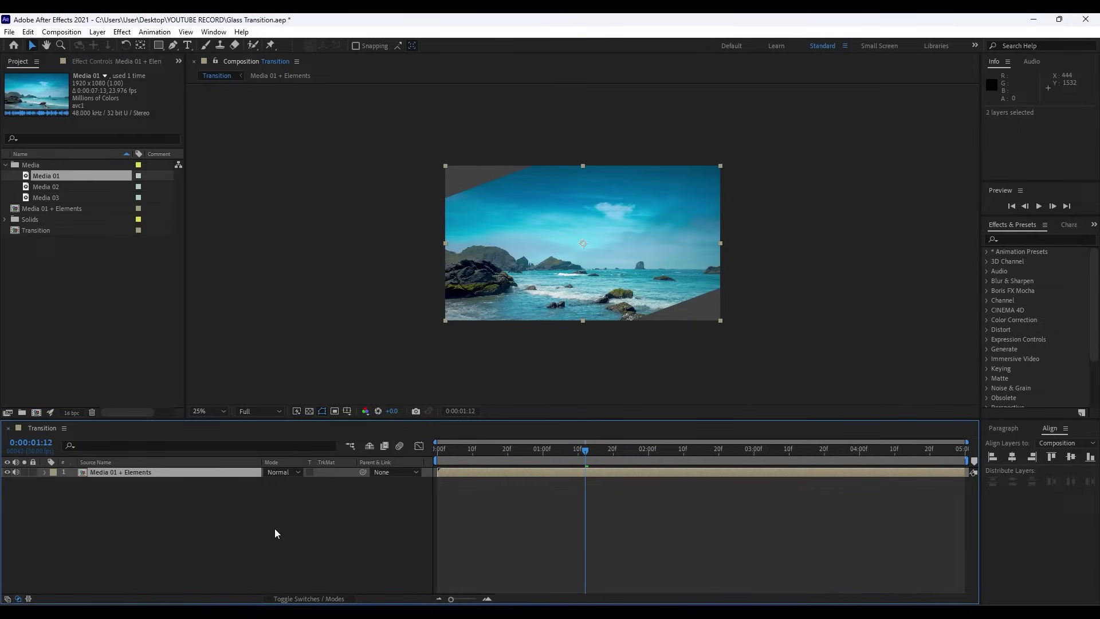
Step: Duplicate the Media 01 + Elements layer from the Edit menu
click(160, 535)
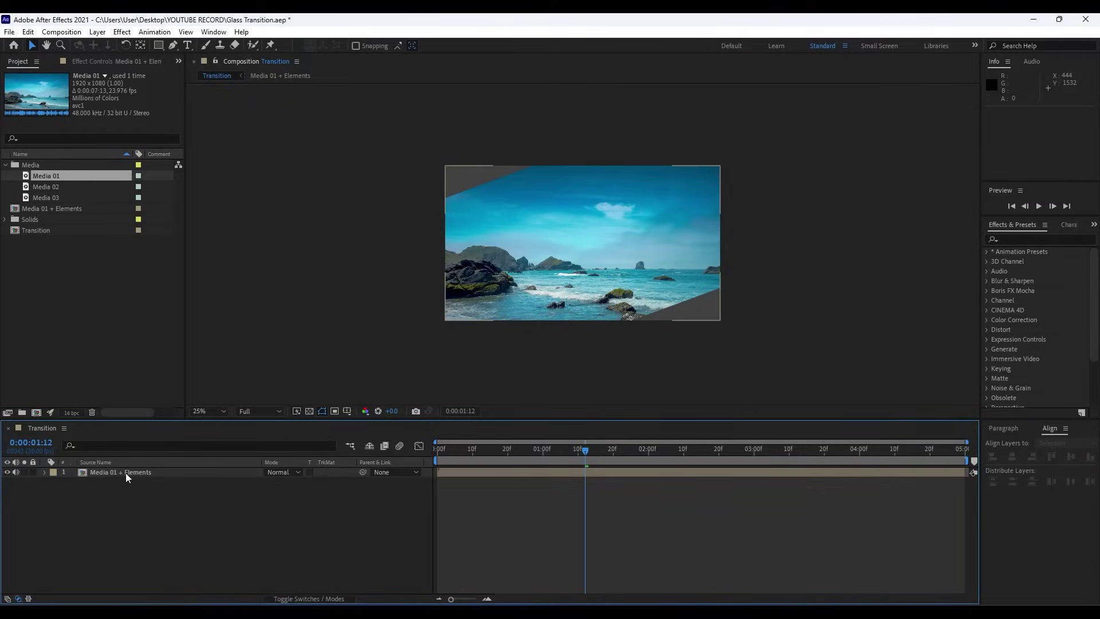
click(125, 471)
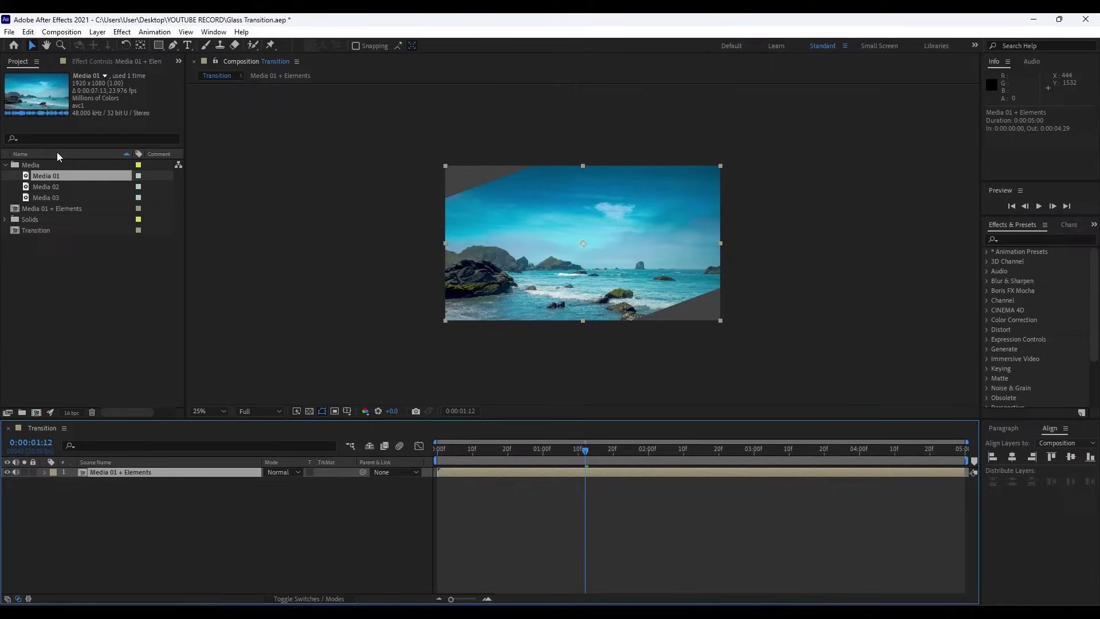
click(28, 33)
click(98, 181)
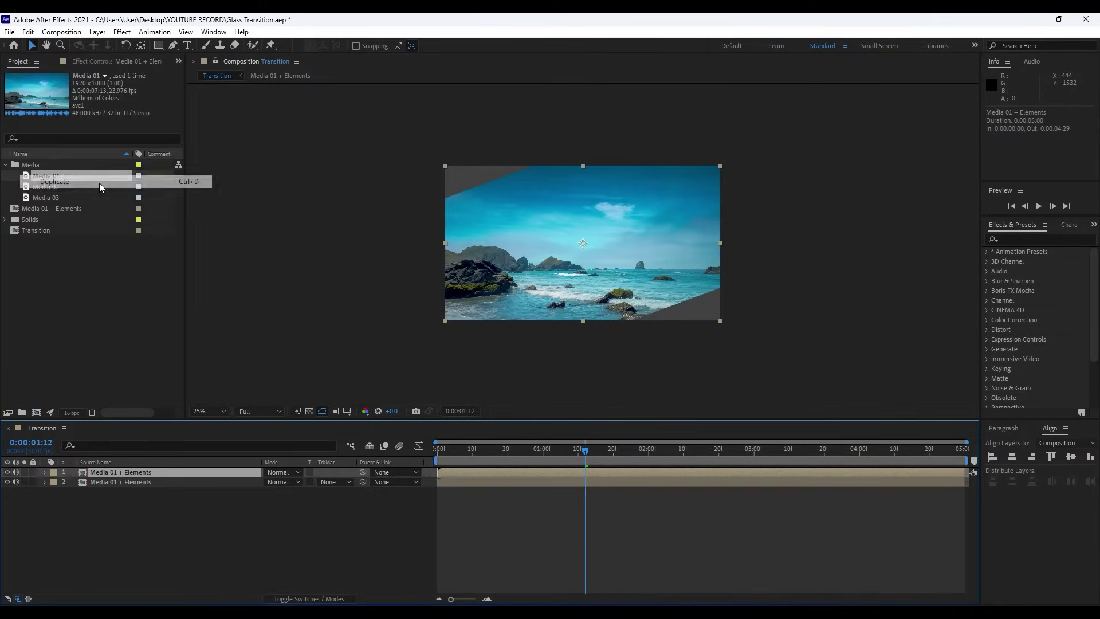
Step: Scale the lower copy of the precomp to 115%
click(132, 484)
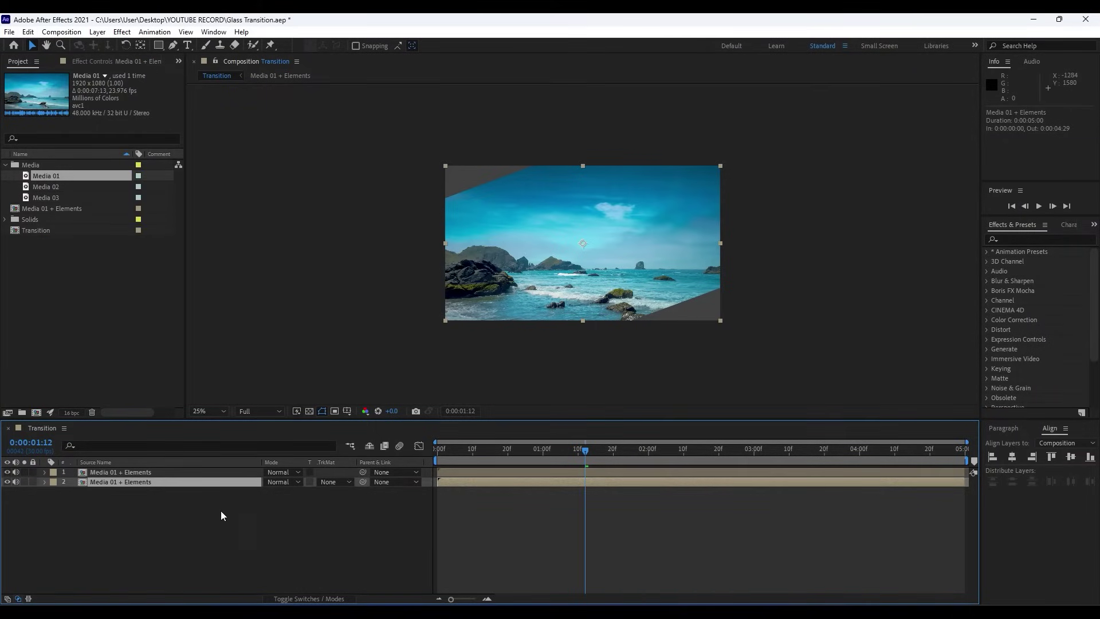
key(s)
click(282, 492)
text(115)
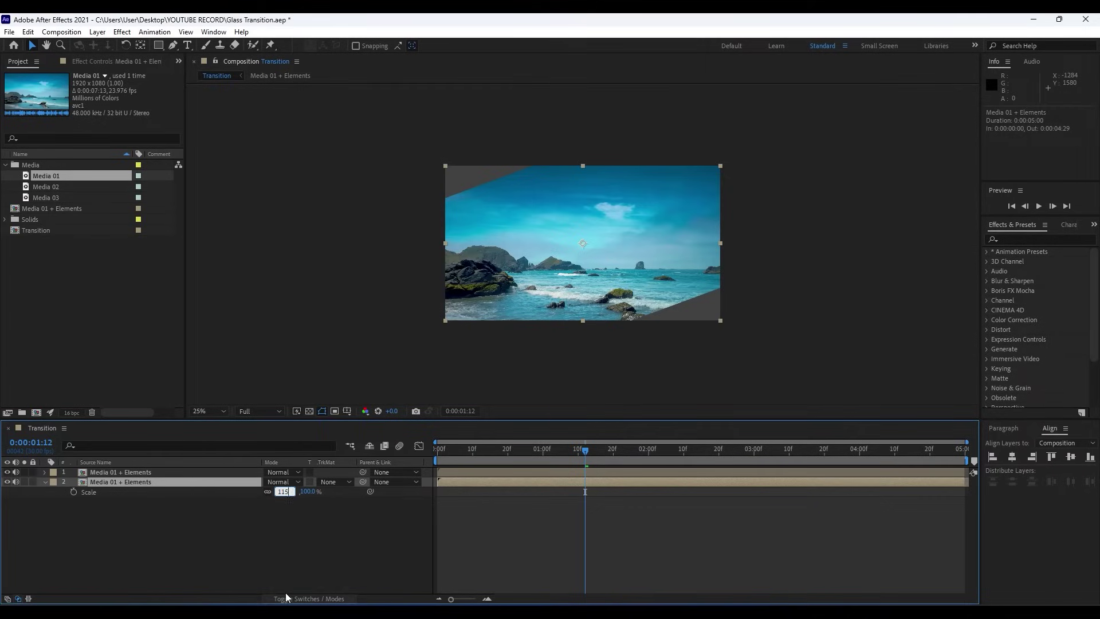
click(281, 563)
Step: Preview the result, stepping through the transition to 0:00:00:26
key(space)
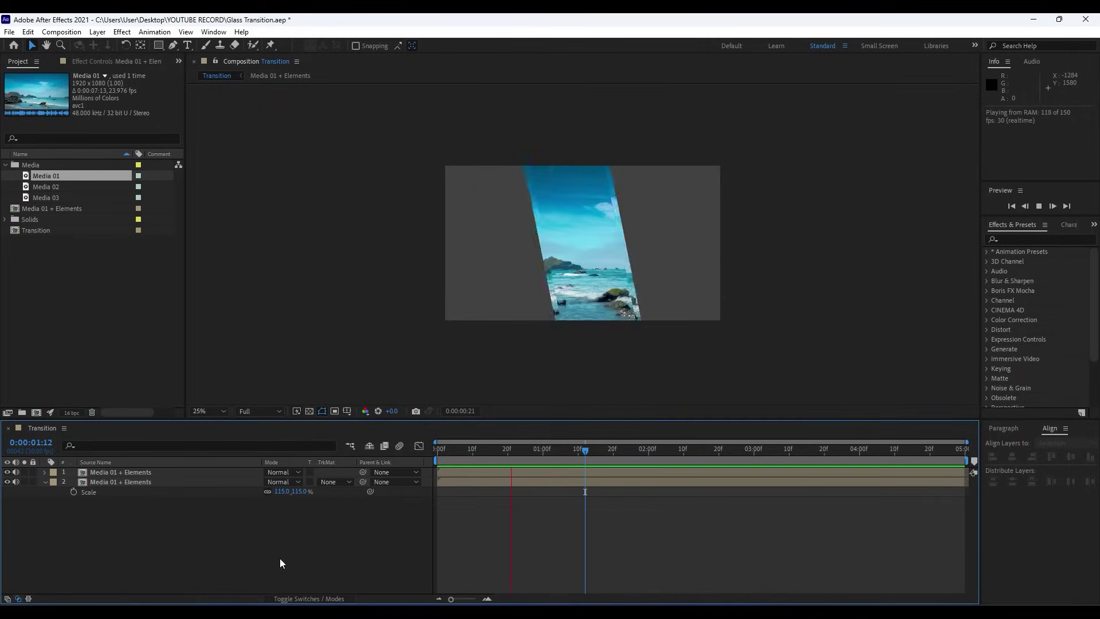
click(480, 453)
drag(478, 451, 527, 452)
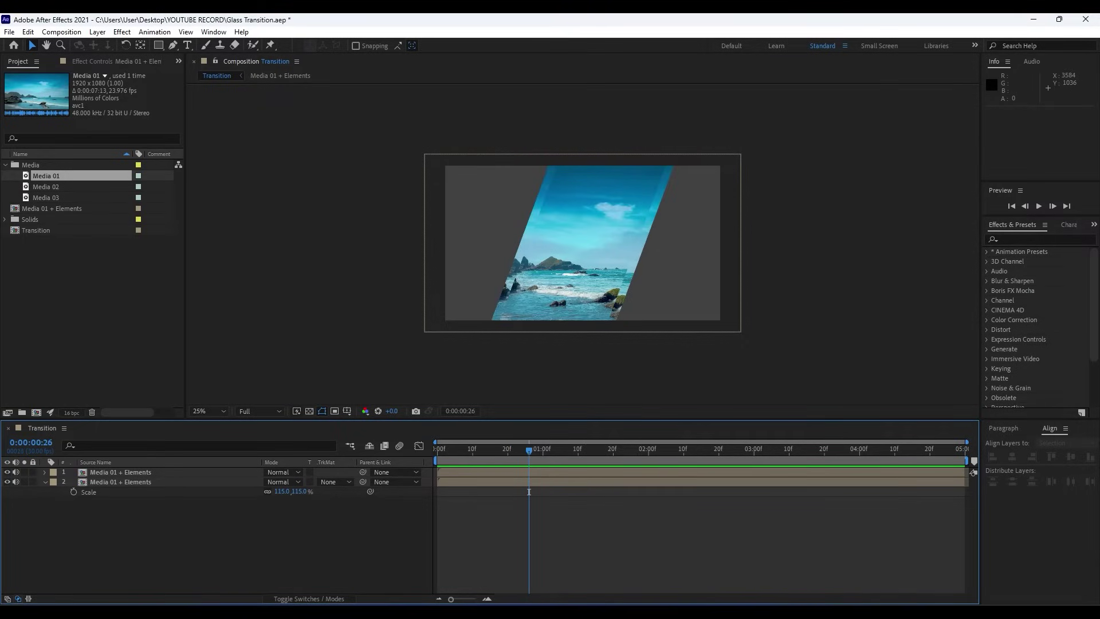
click(1054, 236)
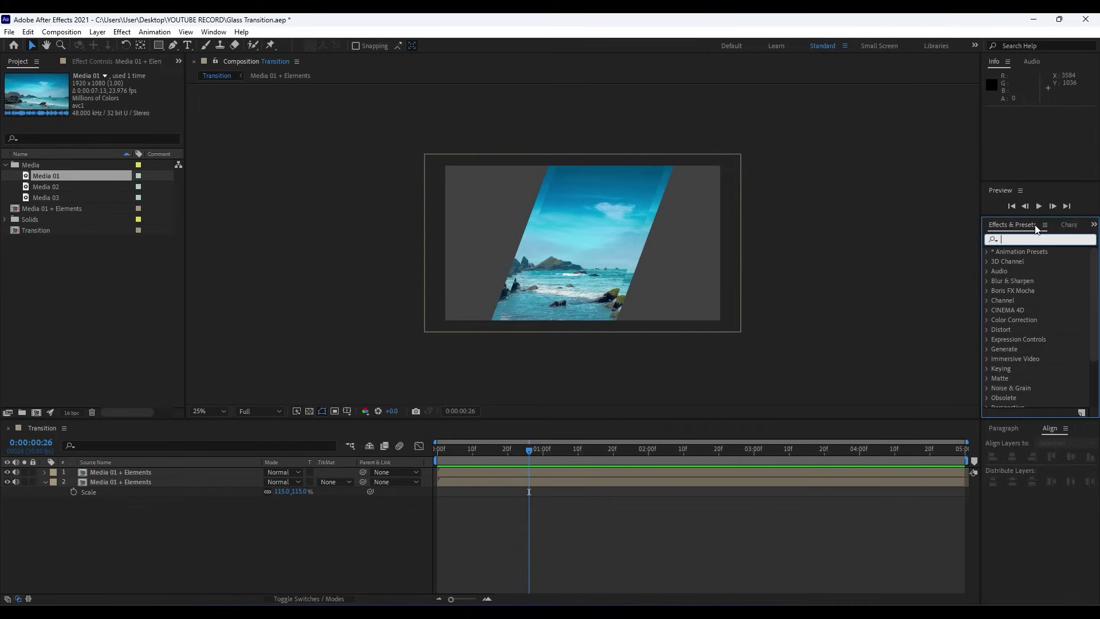
Step: Search 'gauss', apply Gaussian Blur to the lower copy at Blurriness 10, and zoom the viewer to 50%
click(213, 32)
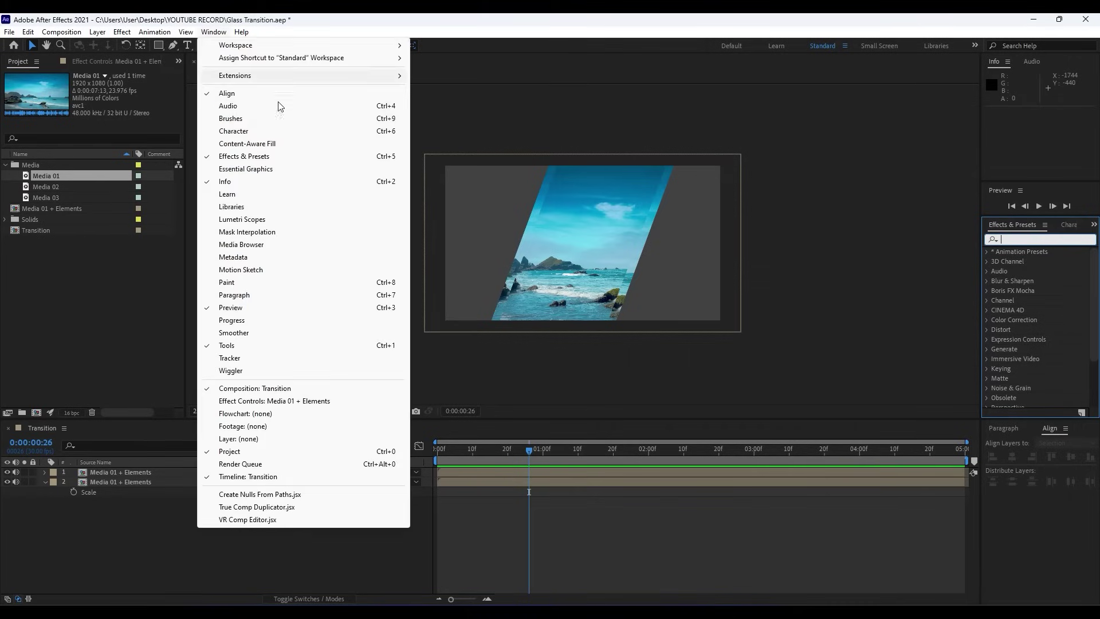
click(1043, 237)
text(gauss)
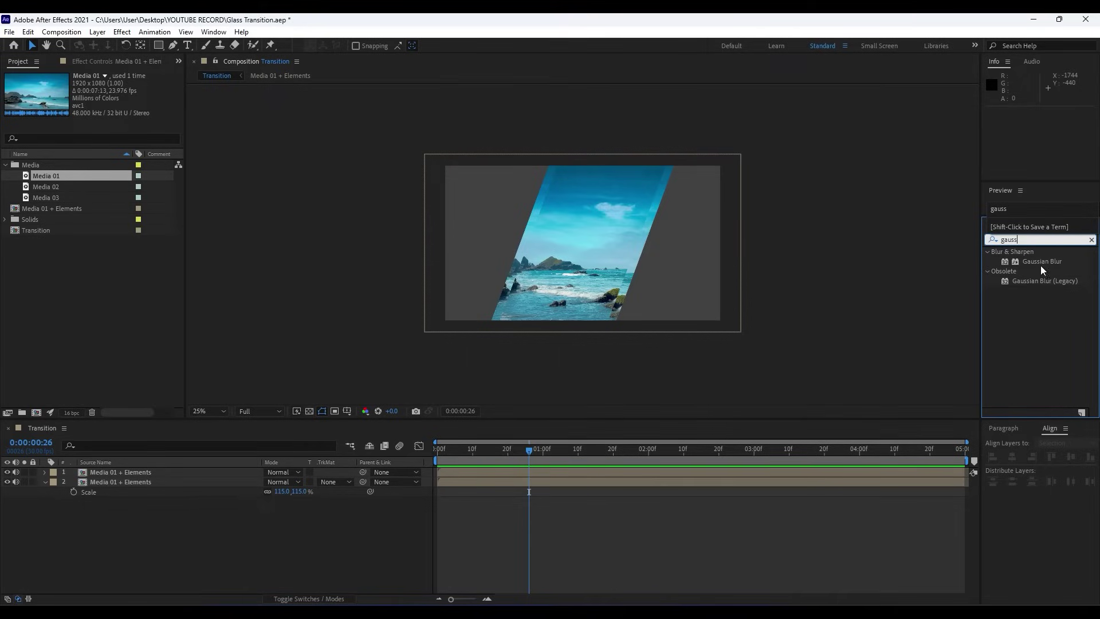
drag(1042, 261, 131, 482)
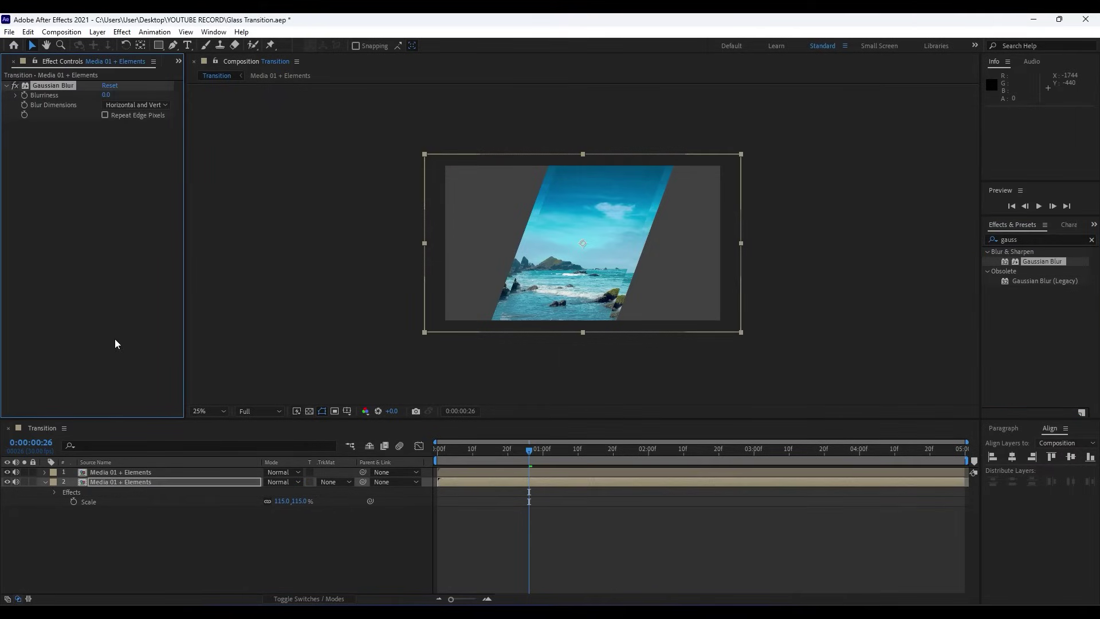
click(107, 95)
text(10)
key(Return)
key(period)
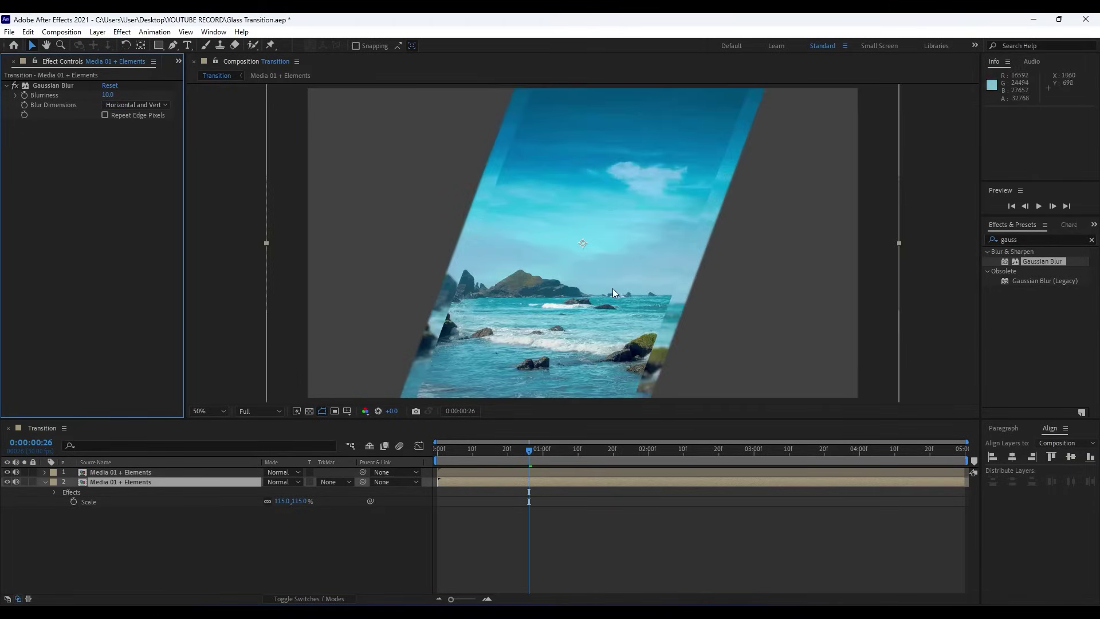
Step: Find Tritone with an Effects & Presets search for 'trito' and apply it to the second ocean layer
drag(1030, 240, 950, 241)
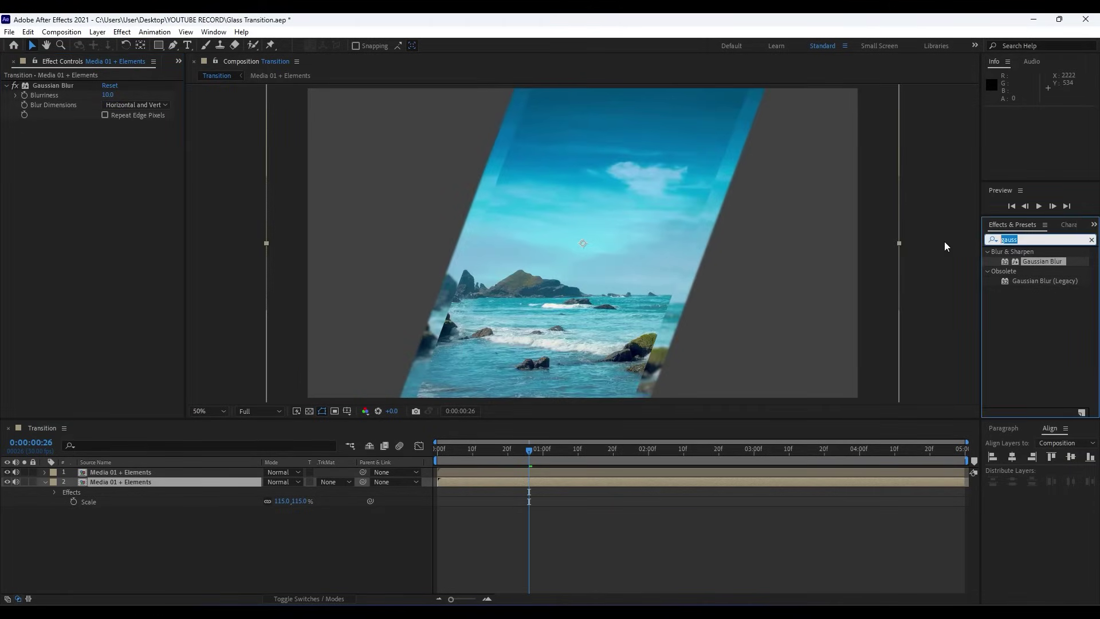
text(trito)
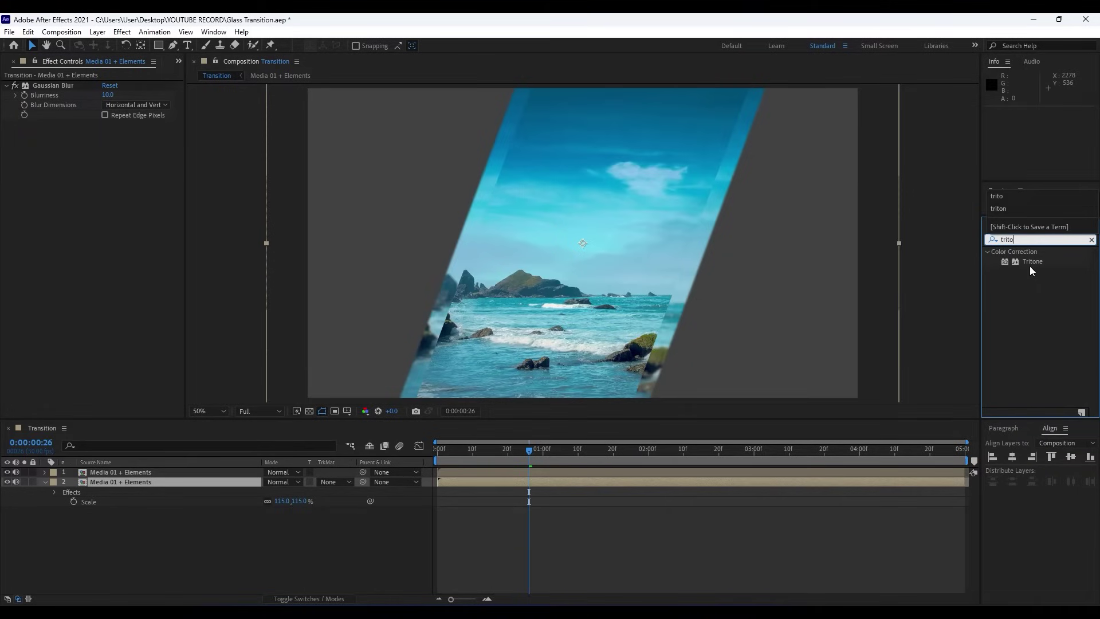
drag(1030, 263, 105, 218)
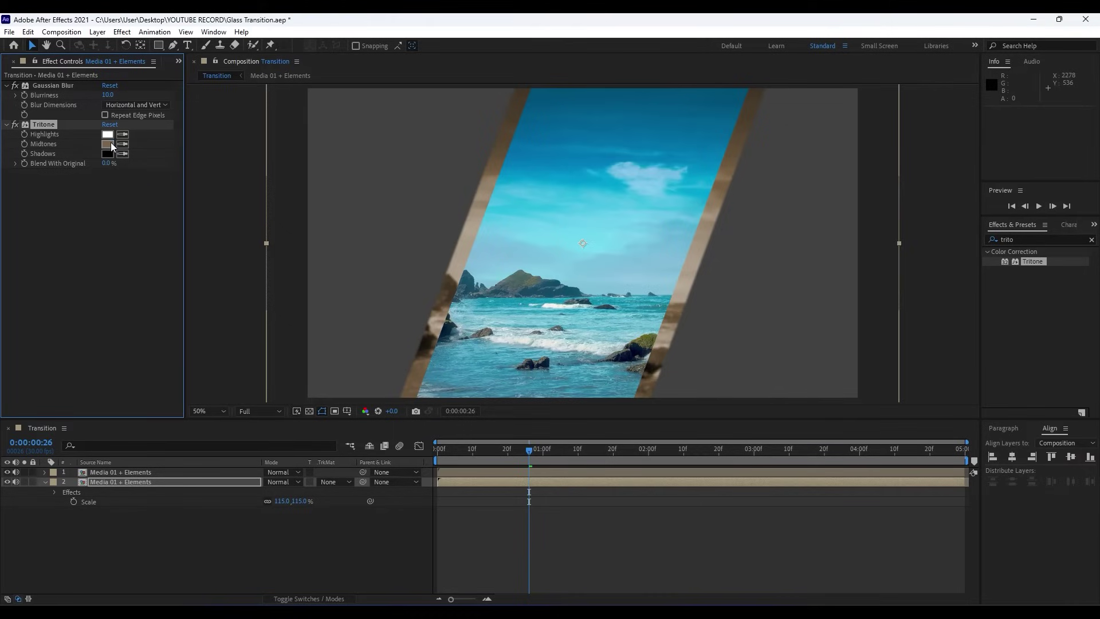
Step: Set the Tritone Midtones colour to cyan 00AFBA
click(107, 144)
drag(561, 462, 573, 410)
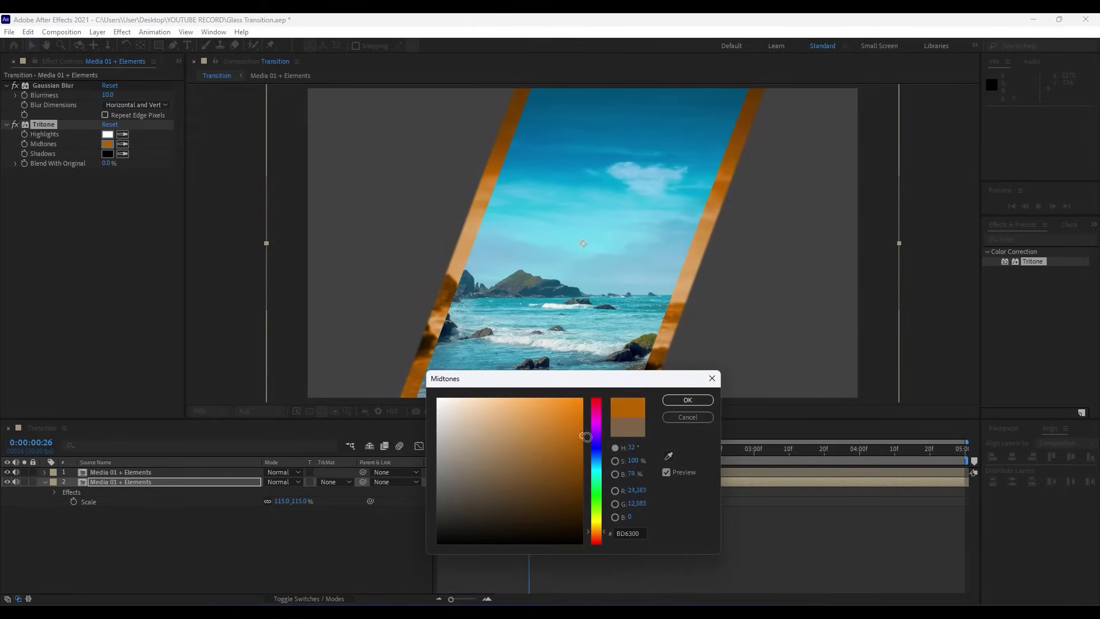
mouse_move(596, 466)
mouse_down()
mouse_move(597, 448)
mouse_move(597, 469)
mouse_up()
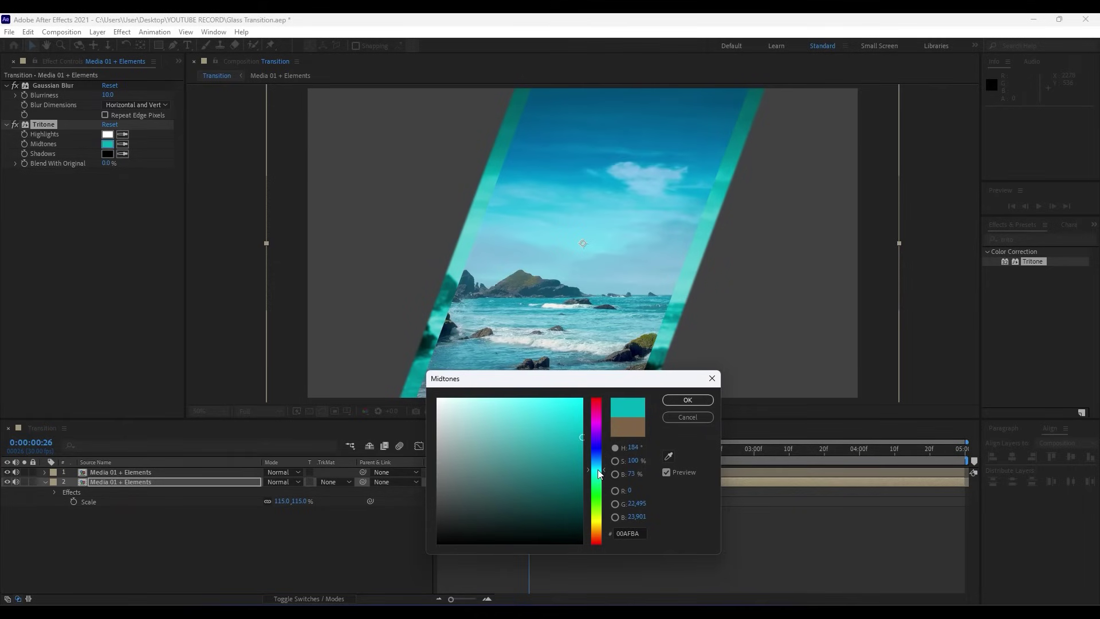
click(688, 400)
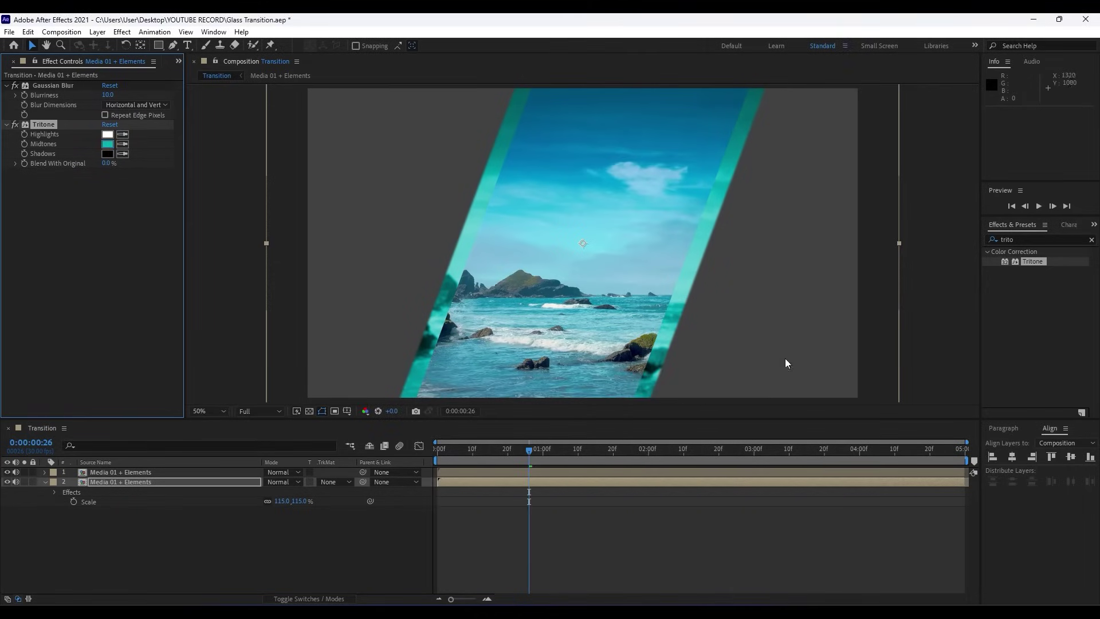
click(998, 246)
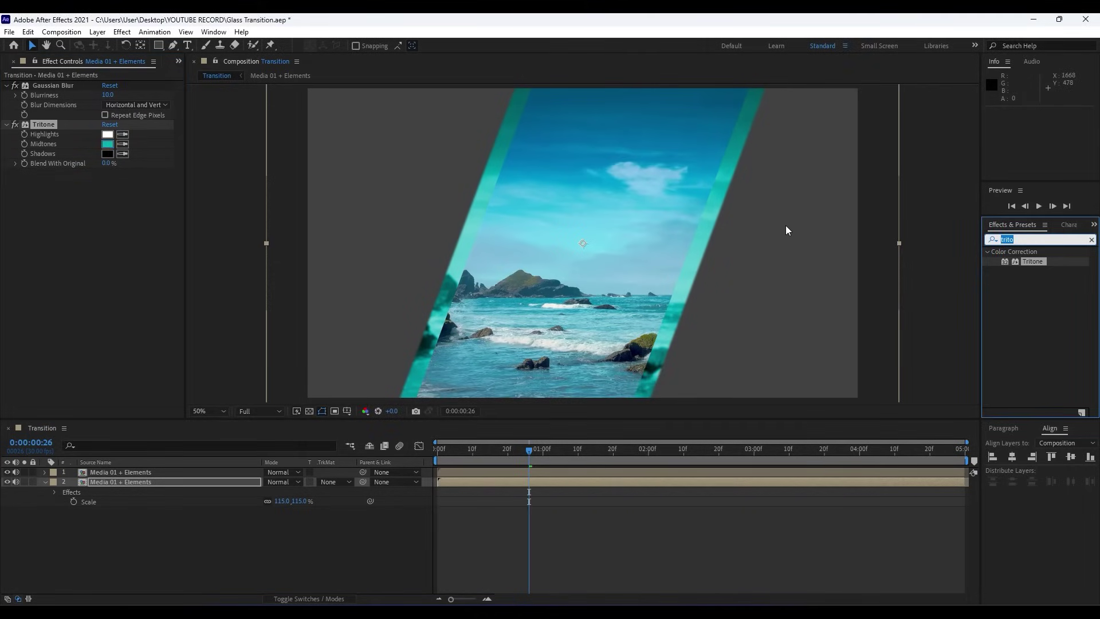
Step: Apply CC Light Sweep to the ocean layer and nudge its centre slightly up and right
text(light sw)
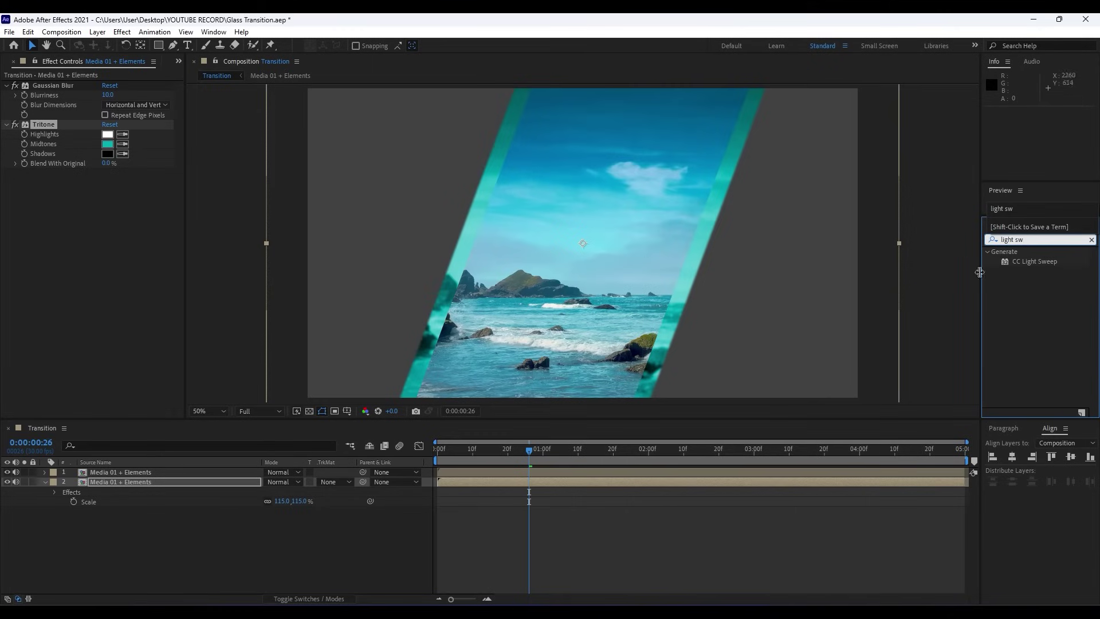
drag(1027, 258, 116, 264)
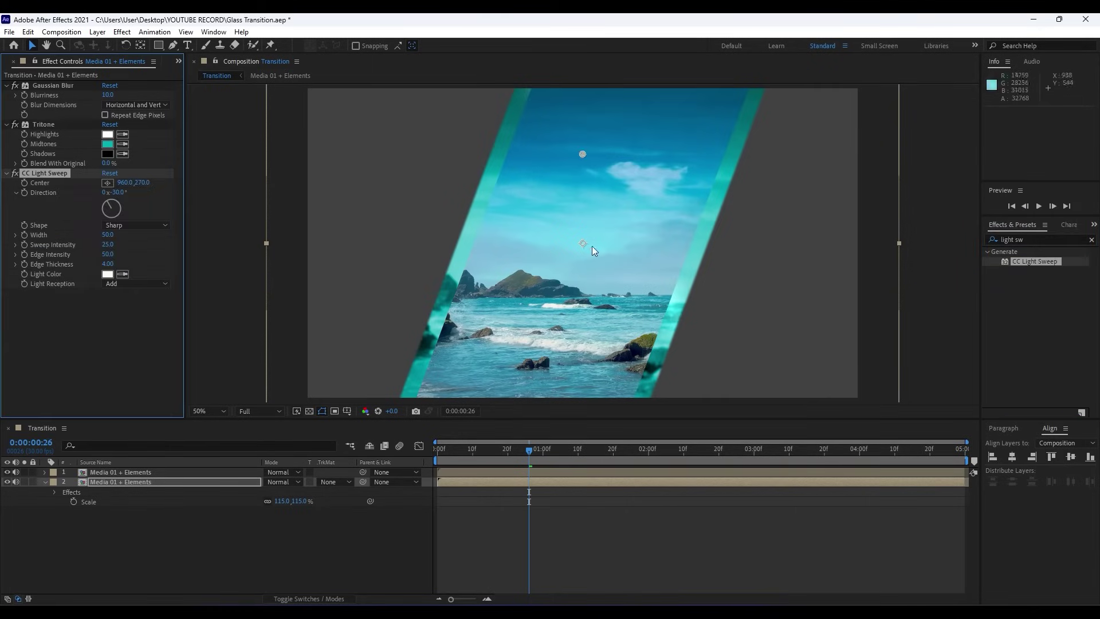
drag(583, 154, 611, 149)
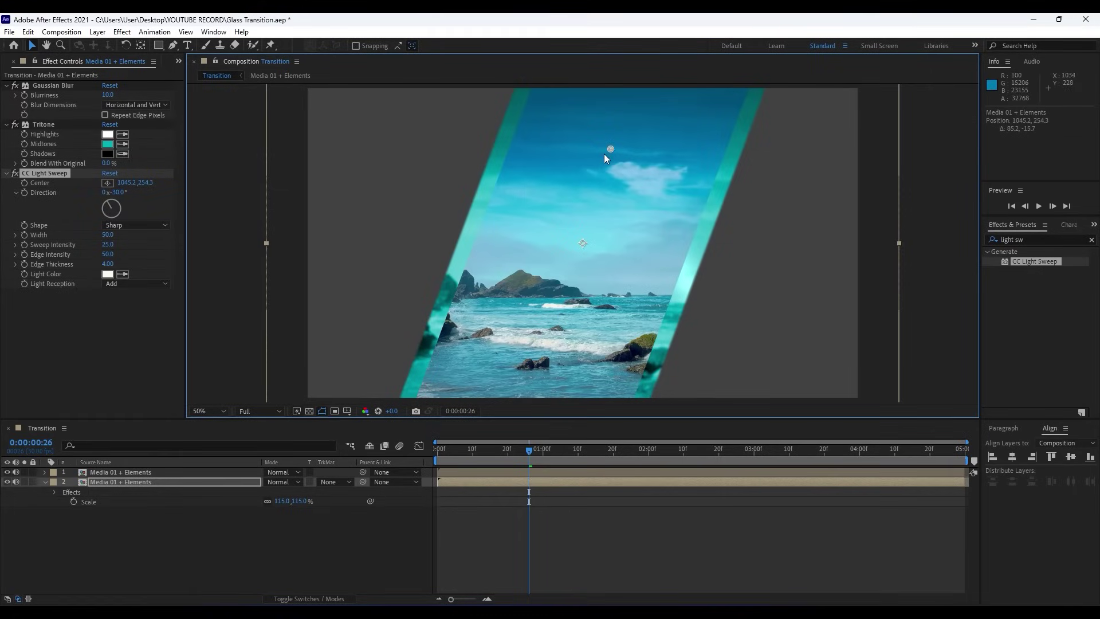
Step: Set the sweep Direction to 57°, Width to about 161 and Sweep Intensity to 46, then save
drag(114, 202, 137, 199)
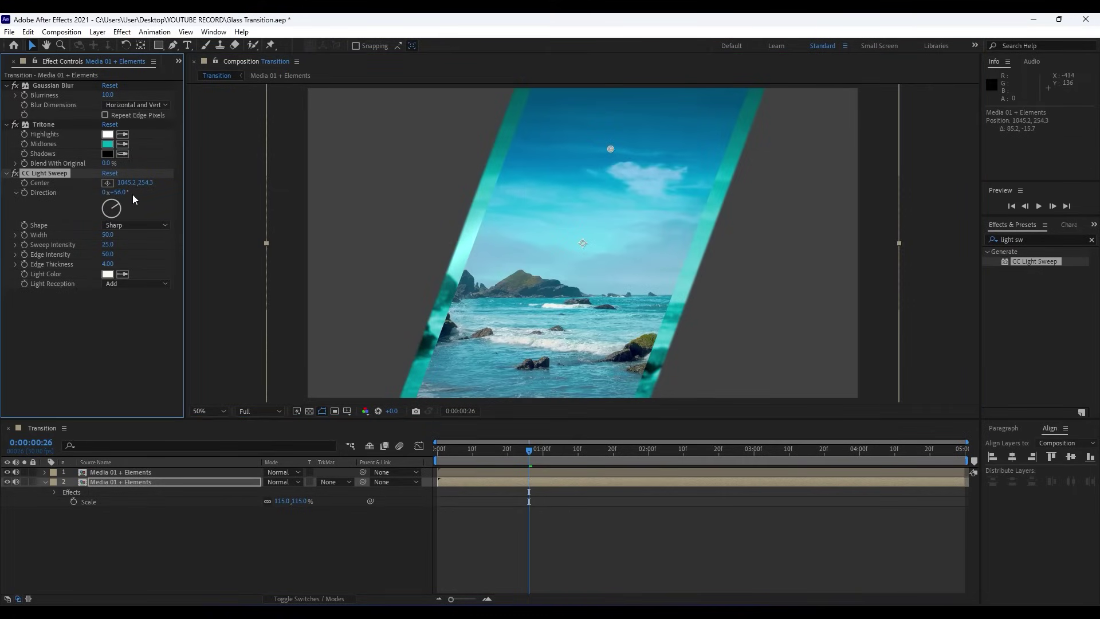
drag(108, 235, 188, 234)
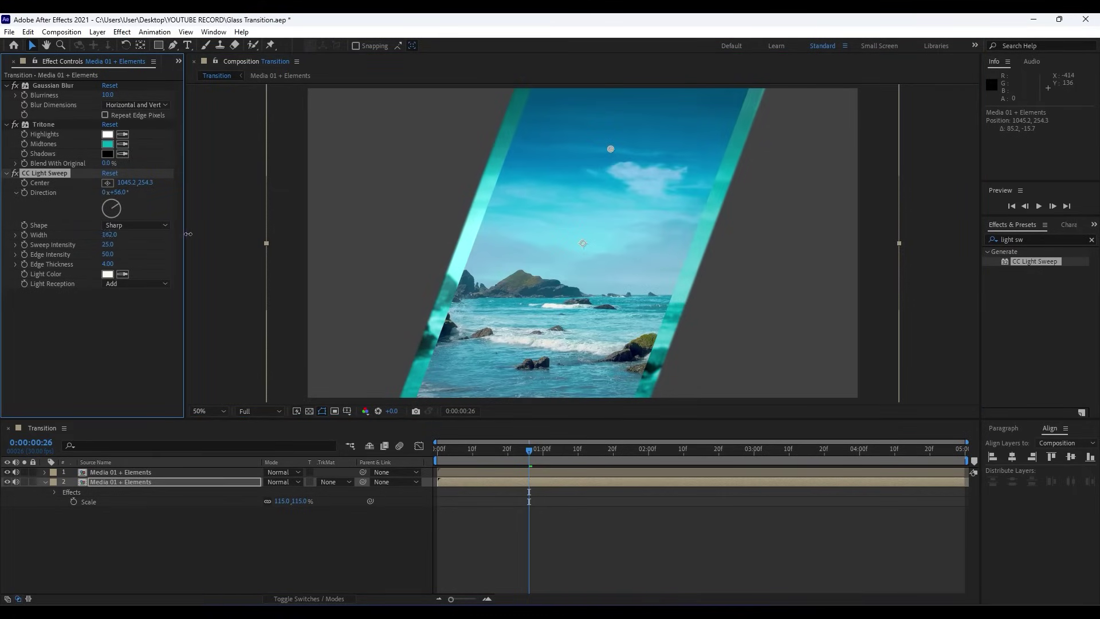
mouse_move(107, 244)
mouse_down()
mouse_move(140, 248)
mouse_move(125, 250)
mouse_up()
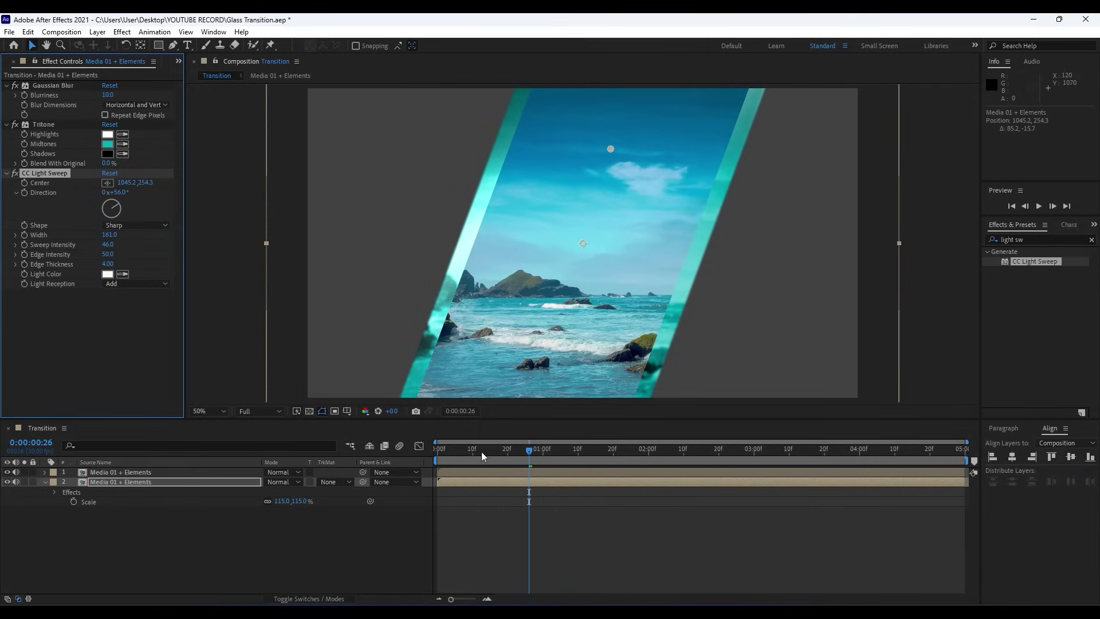
drag(484, 451, 591, 456)
key(ctrl+s)
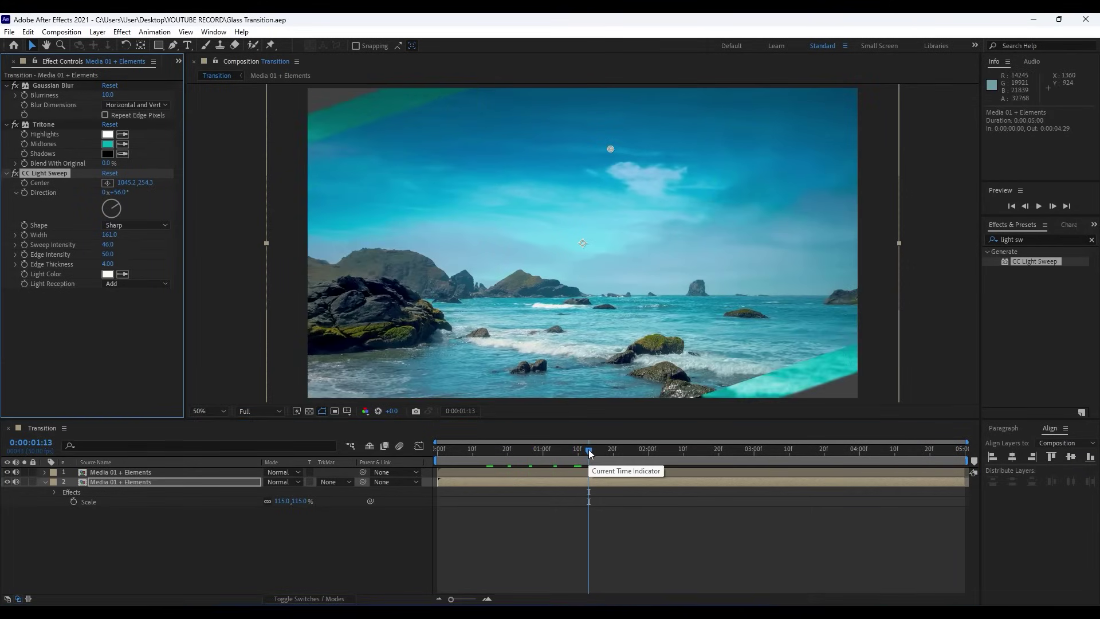
Step: Duplicate the second ocean layer with Ctrl+D and set the new third copy's Scale to 130%
click(136, 483)
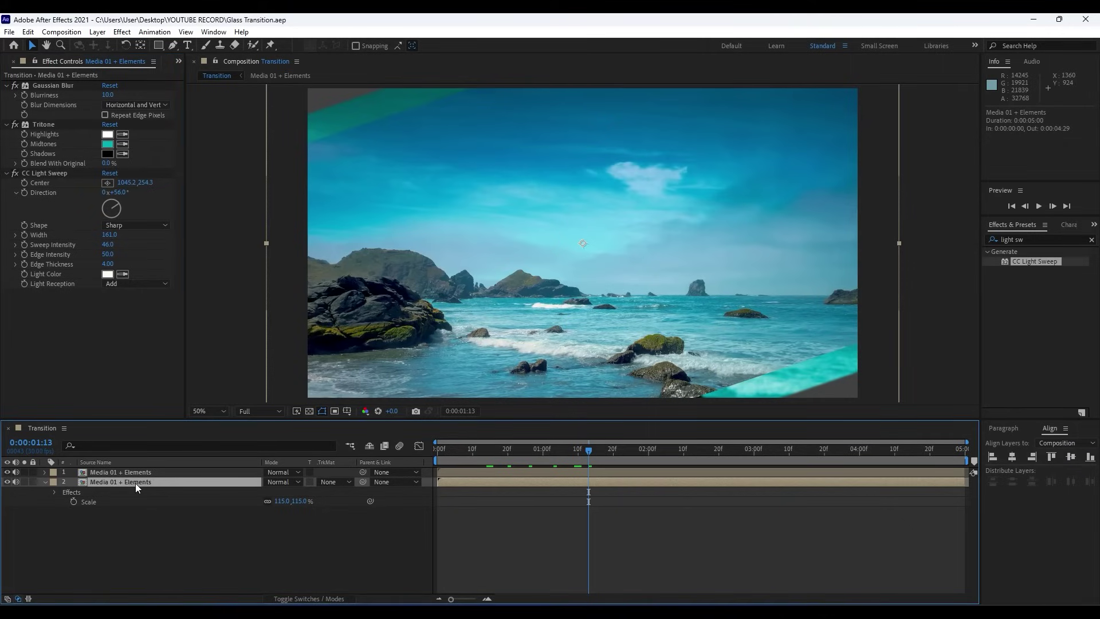
key(ctrl+d)
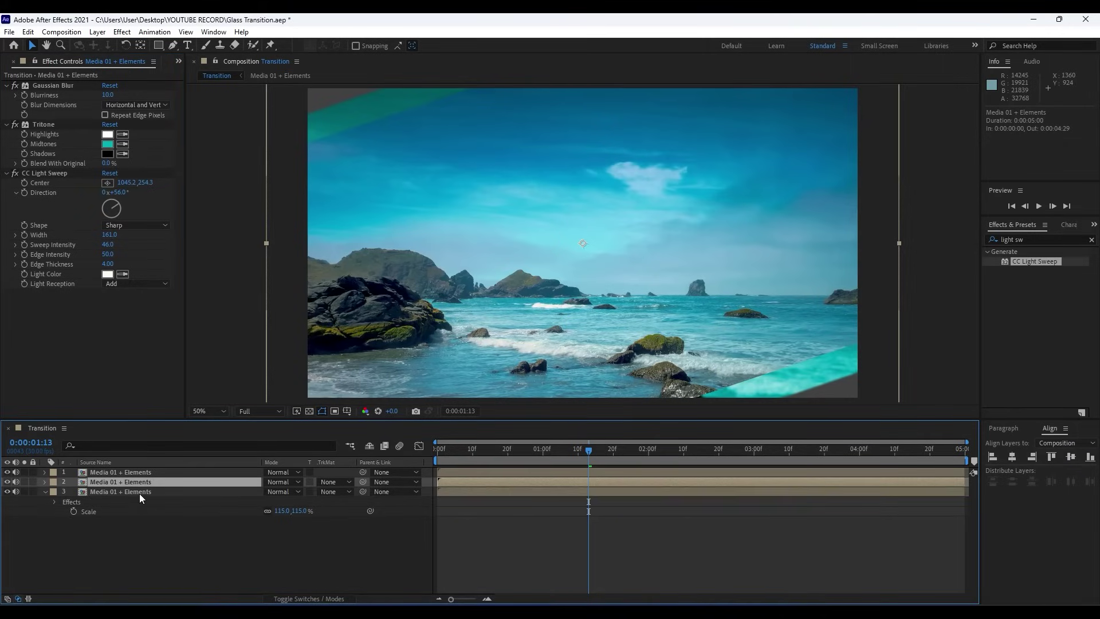
click(138, 493)
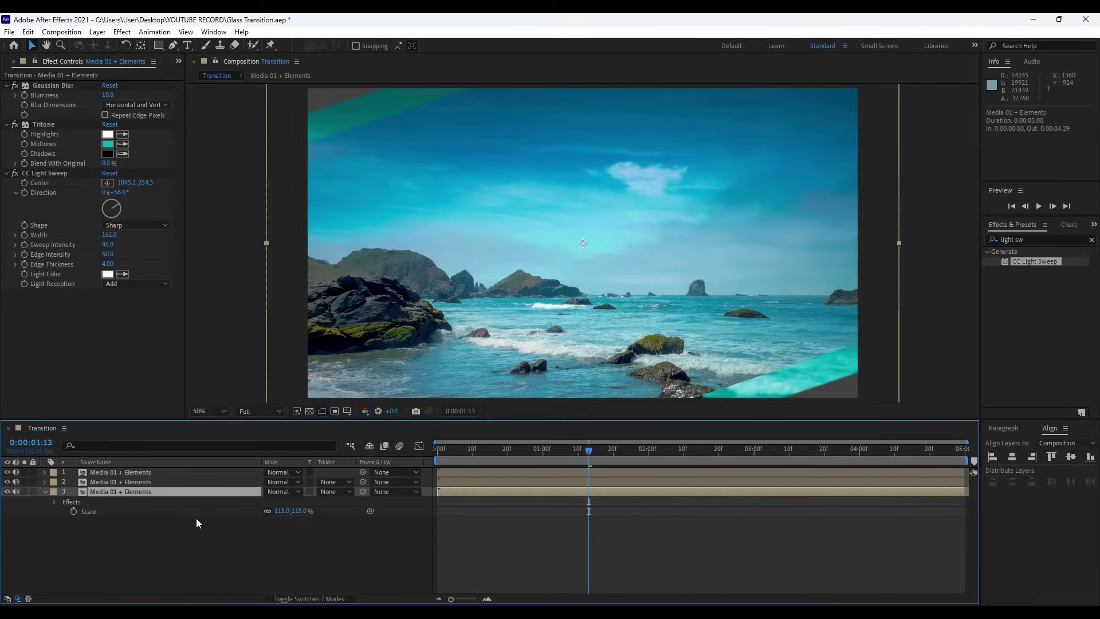
click(279, 513)
text(130)
click(229, 572)
drag(456, 453, 487, 452)
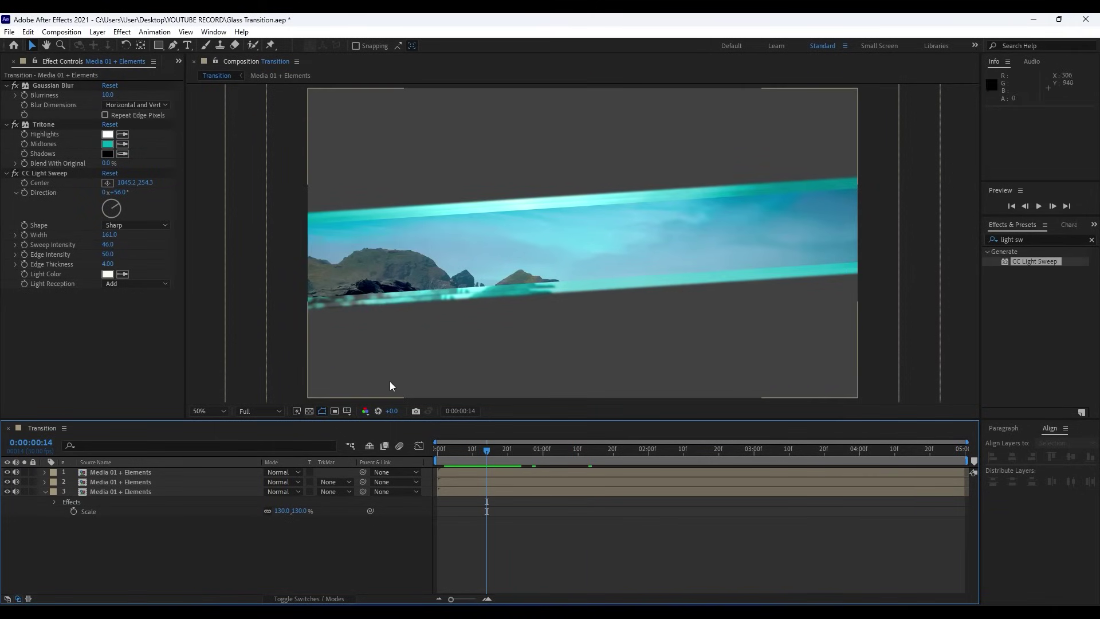
Step: Change the third copy's Tritone Midtones to blue 0065BA and preview the transition
click(108, 145)
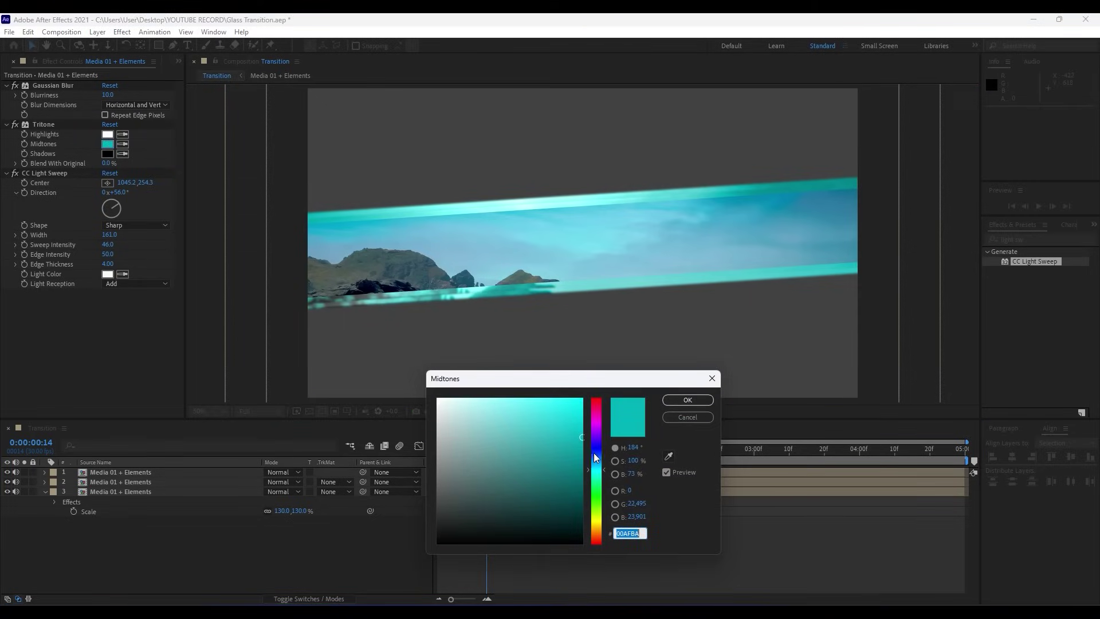
drag(595, 453, 601, 460)
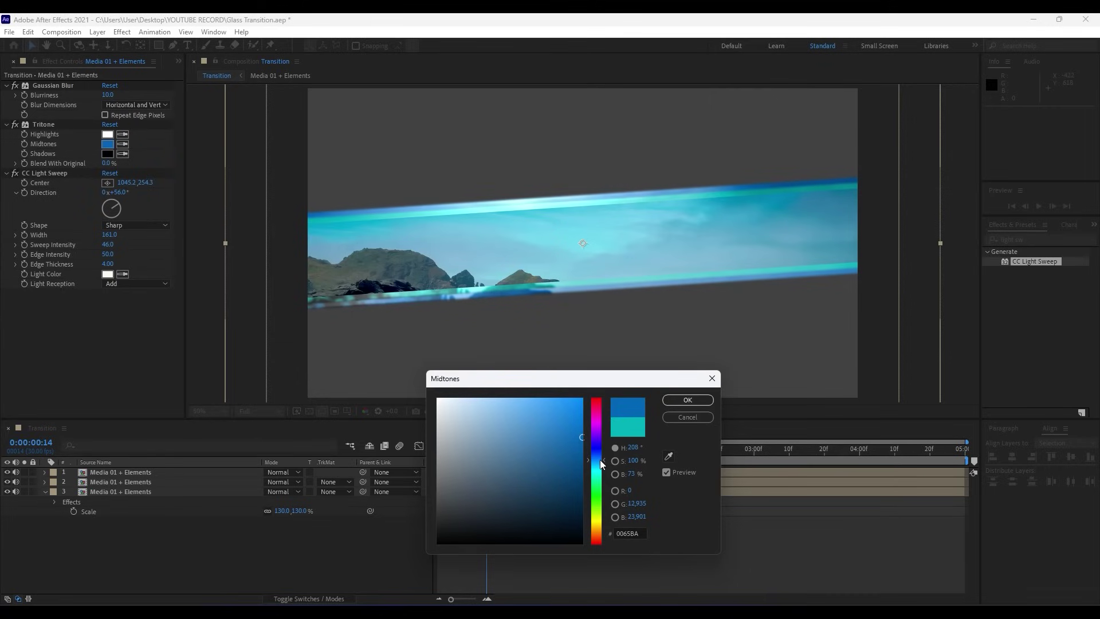
click(689, 400)
click(362, 538)
key(space)
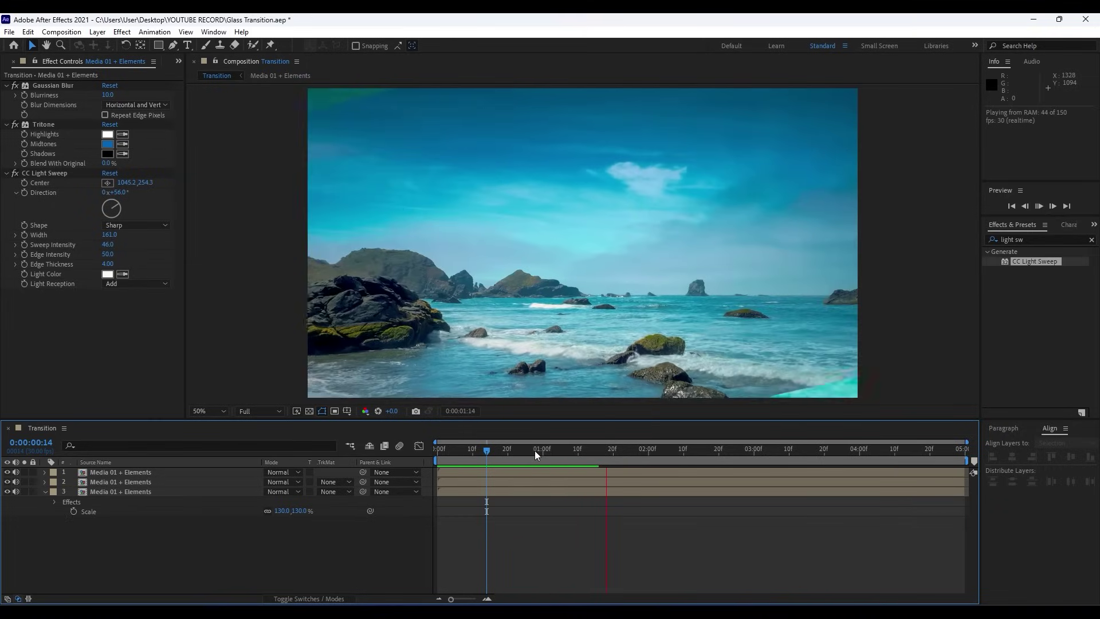
mouse_move(534, 450)
mouse_down()
mouse_move(476, 450)
mouse_move(552, 453)
mouse_move(532, 452)
mouse_up()
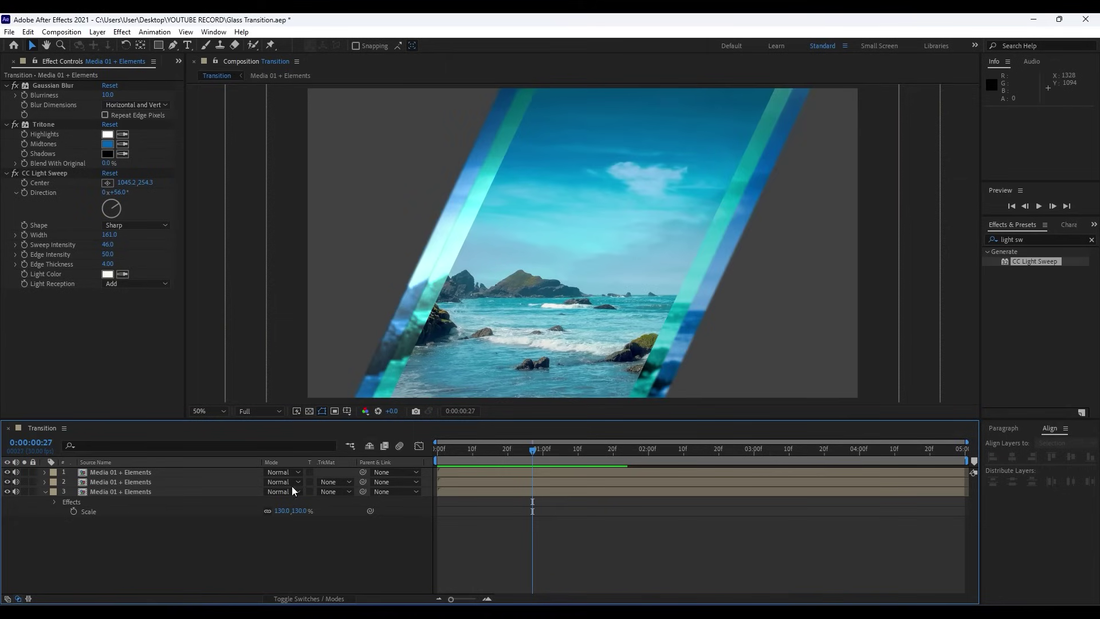
Step: Shift the second layer's Tritone Midtones hue toward a green-teal
click(115, 482)
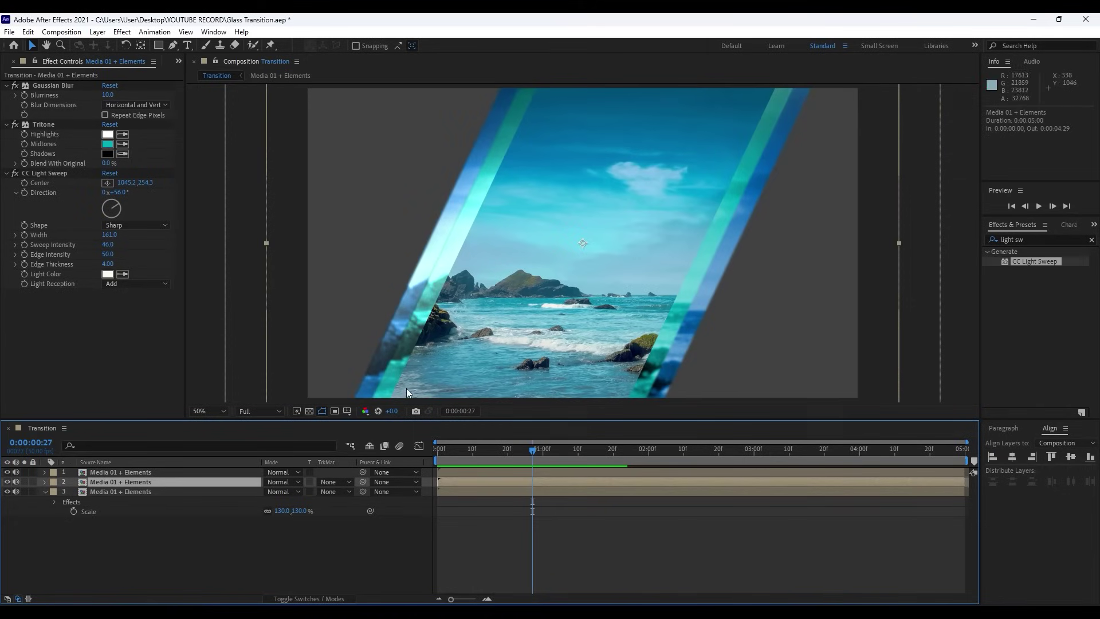
click(108, 144)
mouse_move(584, 457)
mouse_down()
mouse_move(583, 442)
mouse_move(577, 456)
mouse_move(597, 475)
mouse_move(599, 455)
mouse_move(602, 473)
mouse_up()
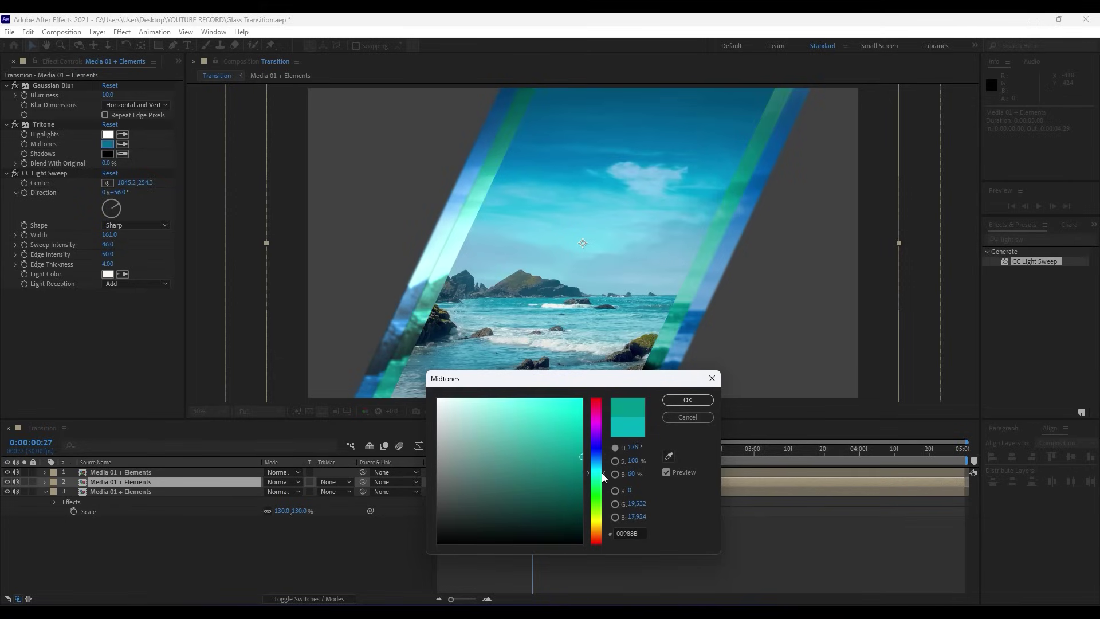
Step: Apply the darker green-teal midtones to the middle copy and preview the transition
click(680, 401)
click(359, 551)
key(space)
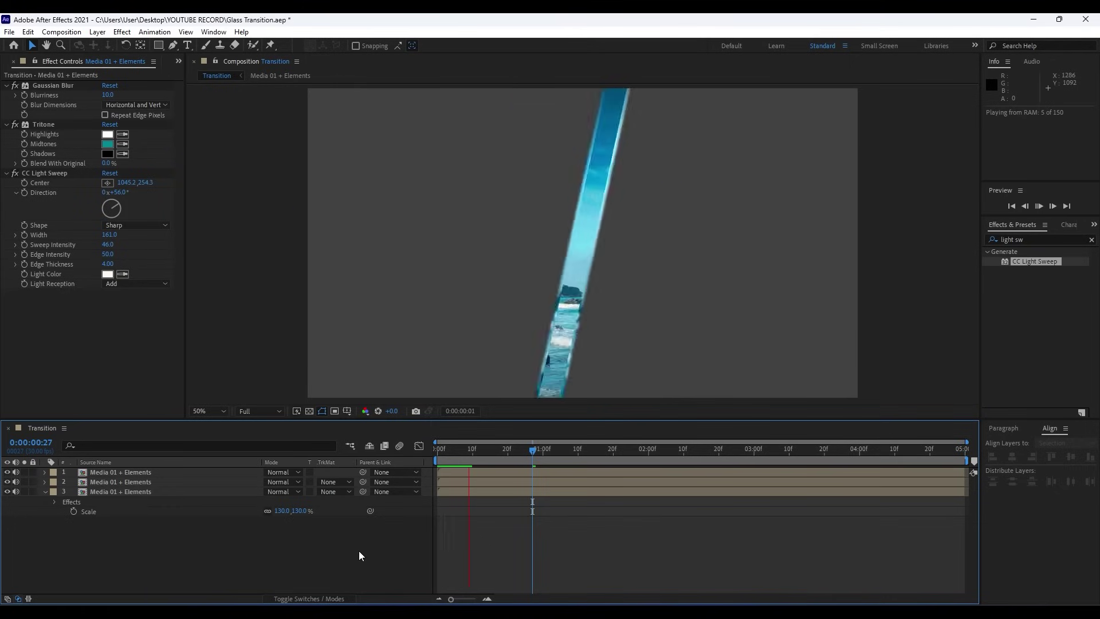
click(453, 452)
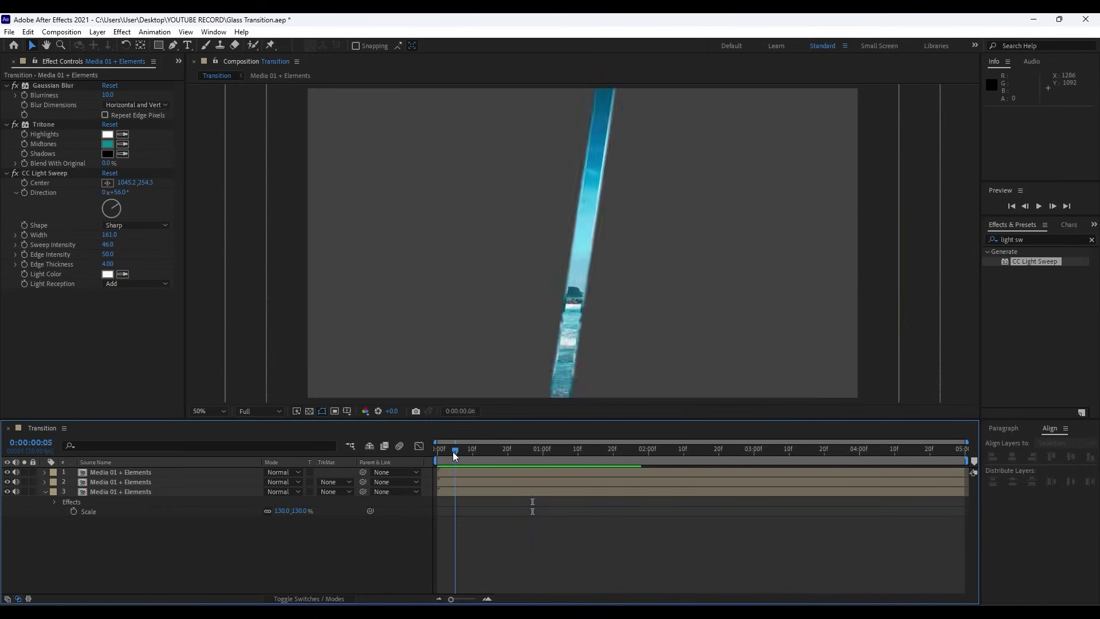
click(453, 451)
key(space)
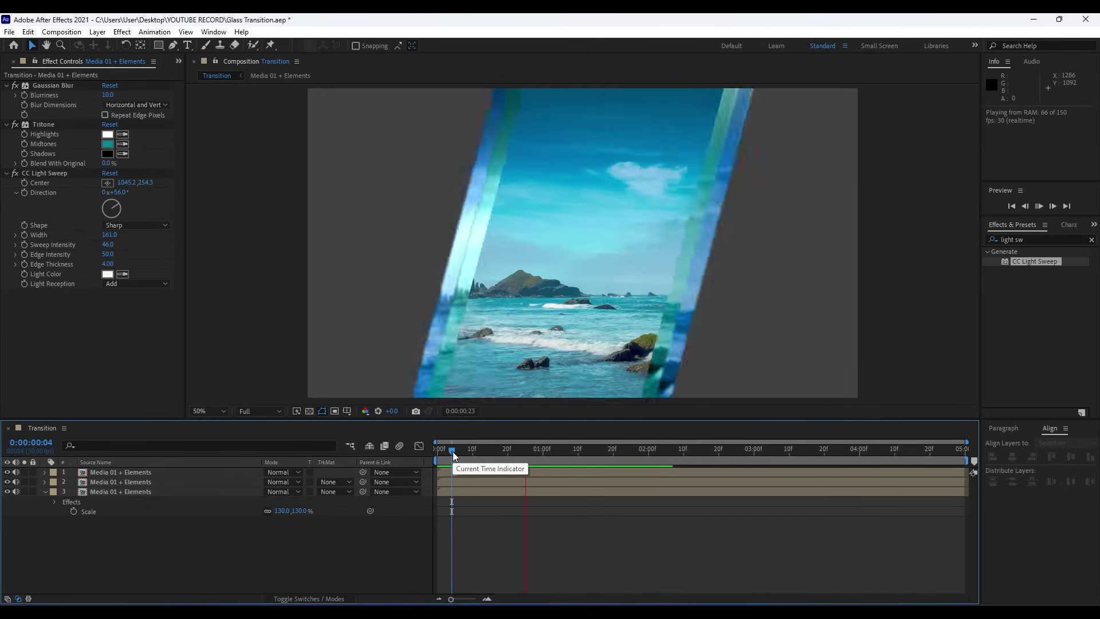
drag(452, 453, 540, 451)
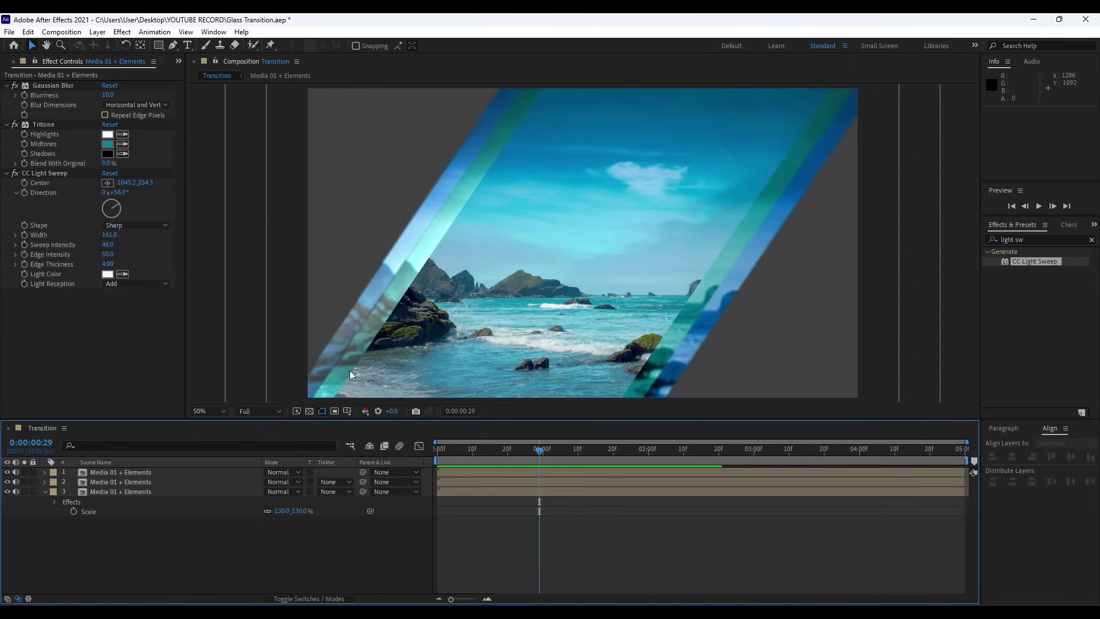
Step: Toggle the Gaussian Blur effect on the third and second ocean copies
click(351, 375)
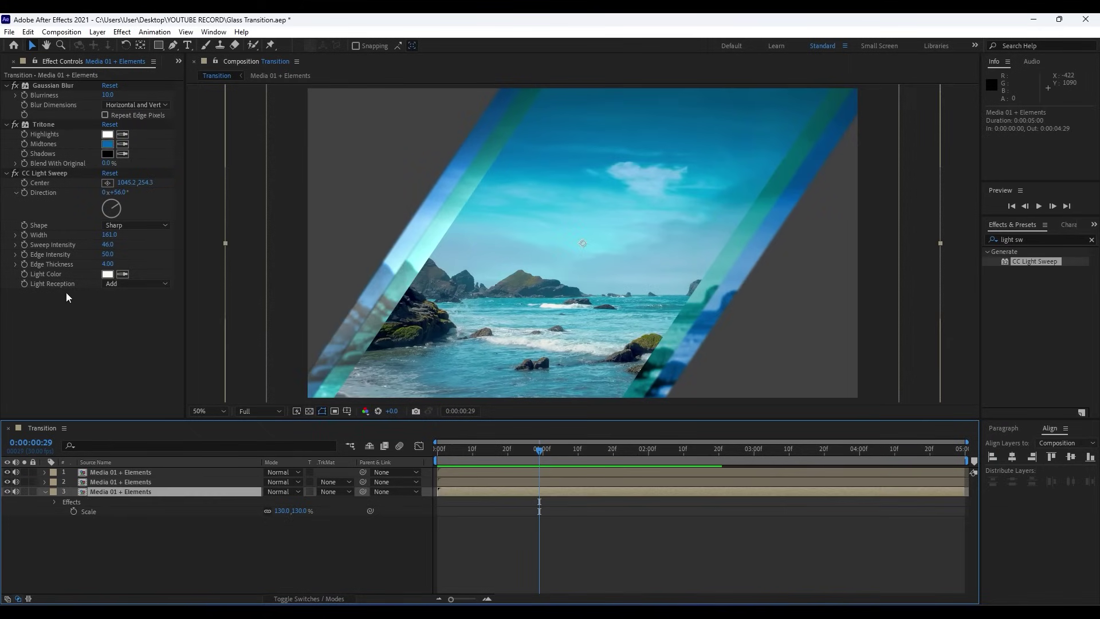
click(12, 86)
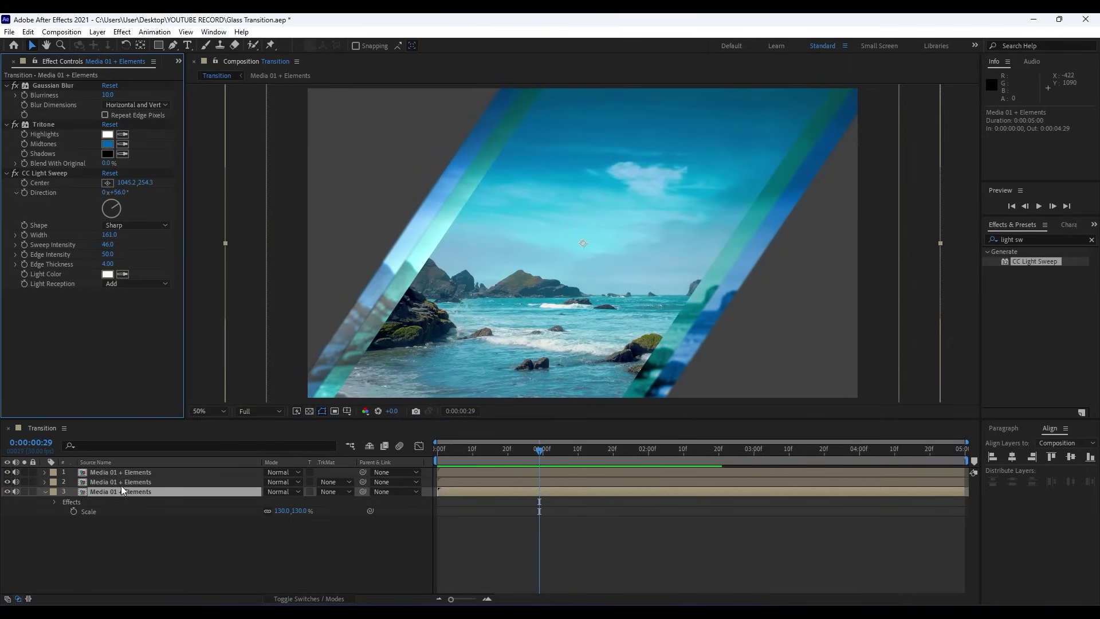
key(ctrl+Up)
click(14, 86)
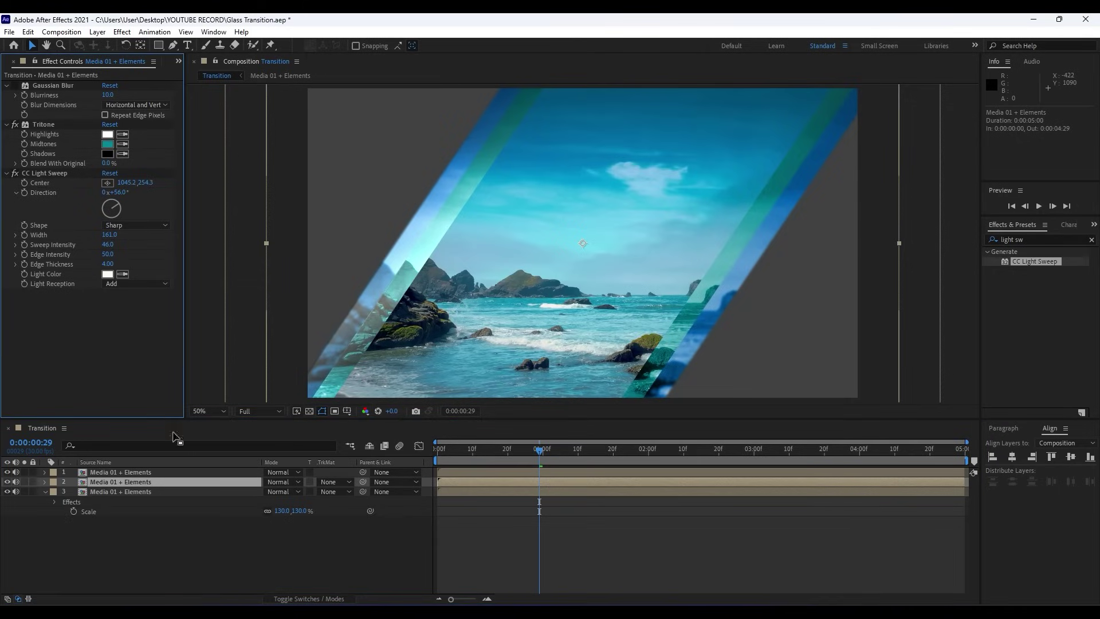
Step: Deselect all layers, RAM-preview the transition, and return to frame 19
click(141, 486)
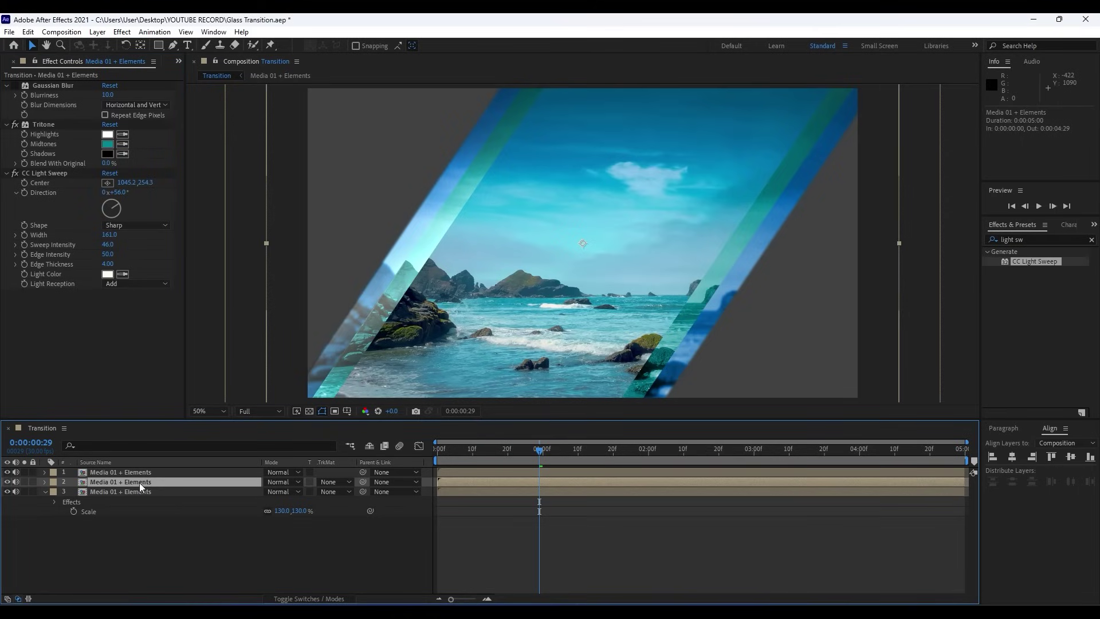
click(14, 86)
click(287, 562)
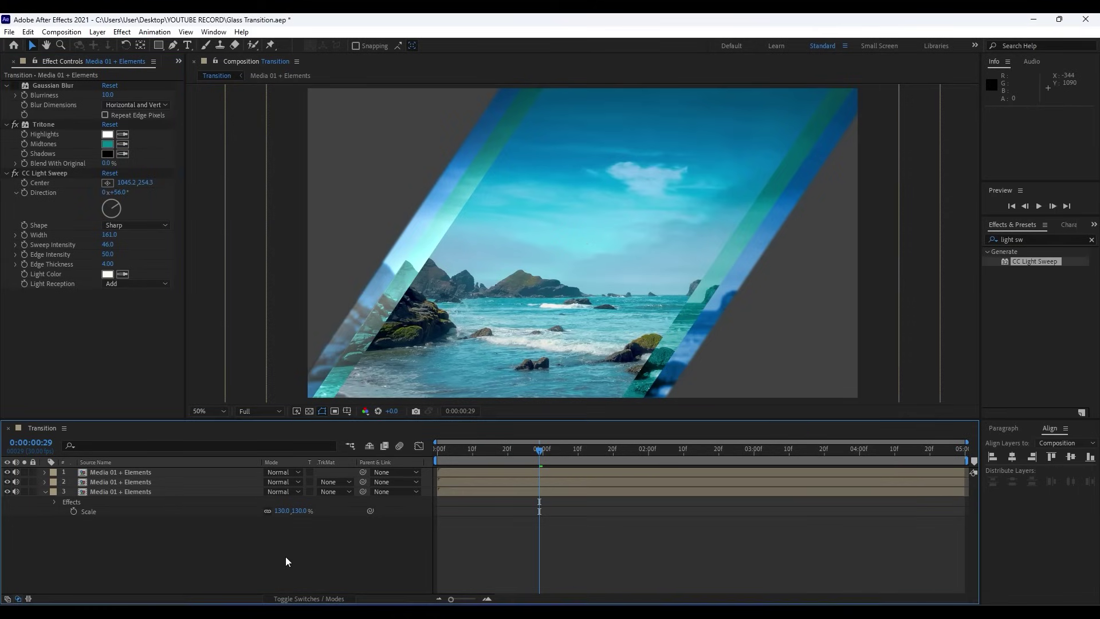
key(space)
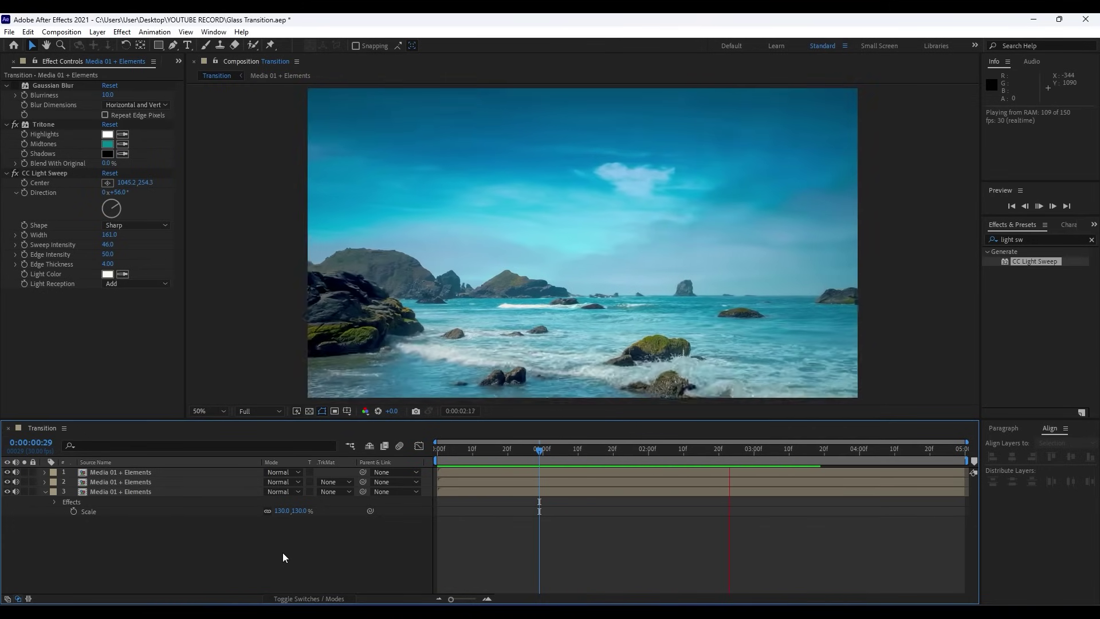
click(554, 452)
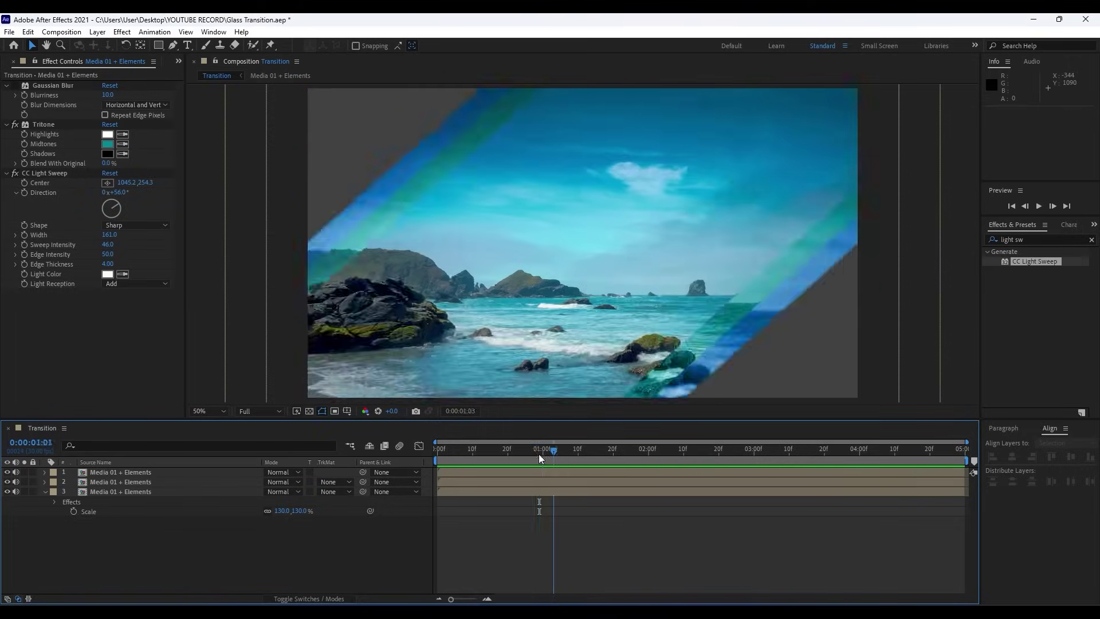
drag(538, 454, 504, 454)
Step: Create a new solid named BG and move it below the three ocean copies
click(45, 492)
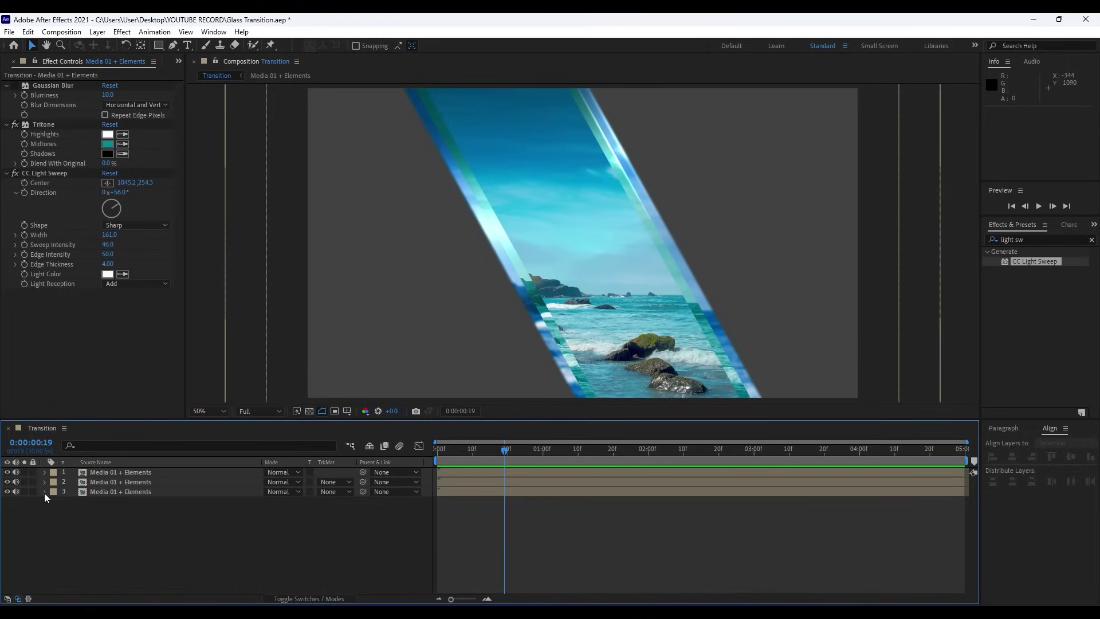
right_click(217, 565)
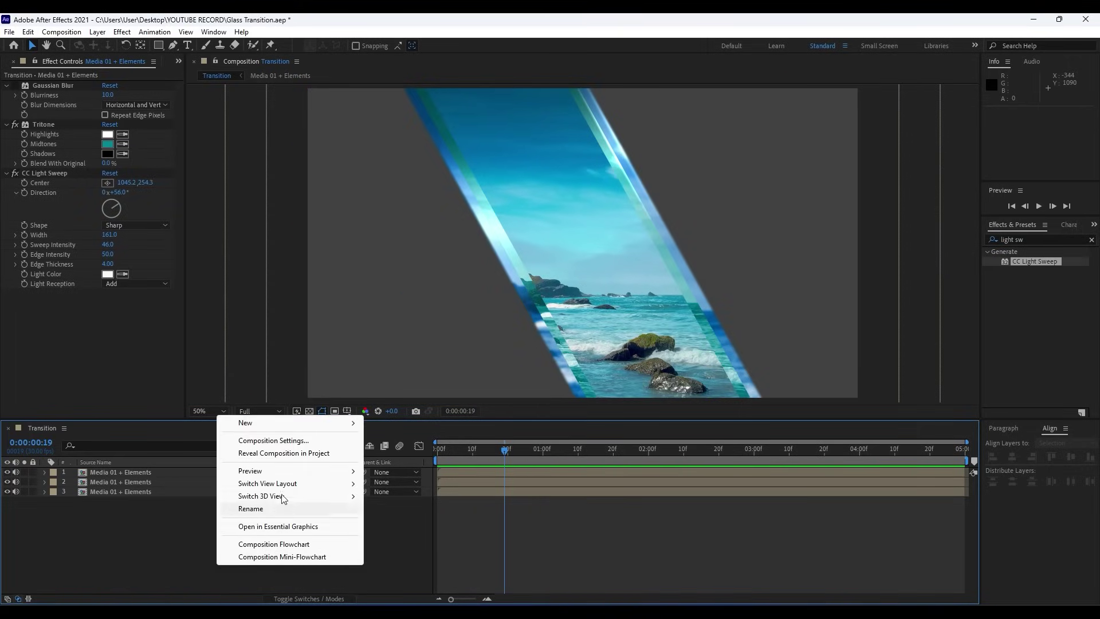
mouse_move(270, 423)
click(417, 451)
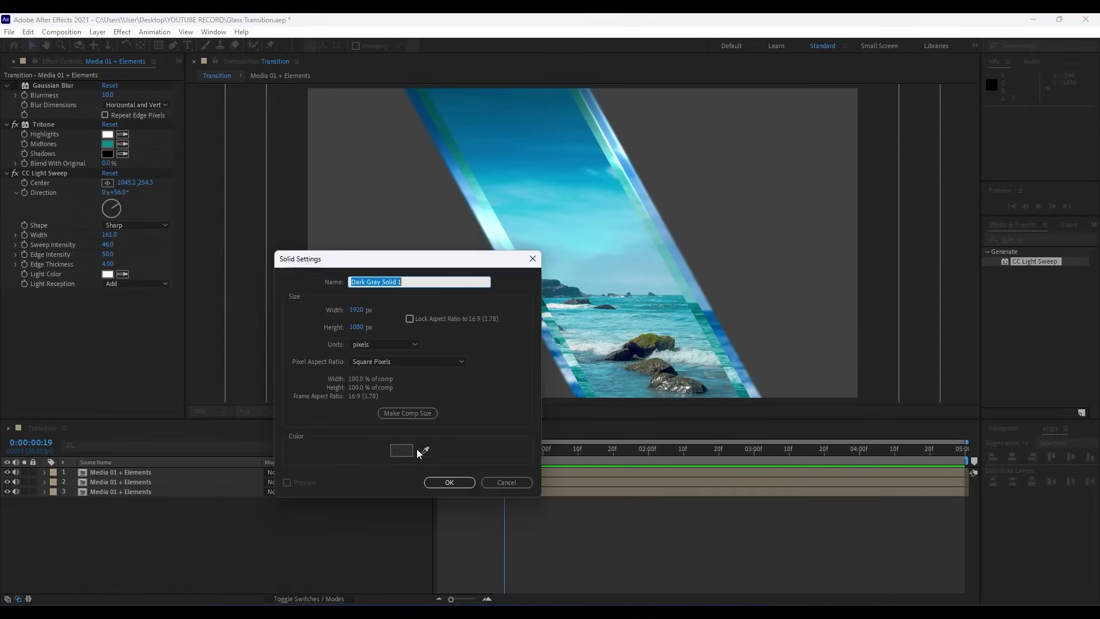
text(BG)
key(Return)
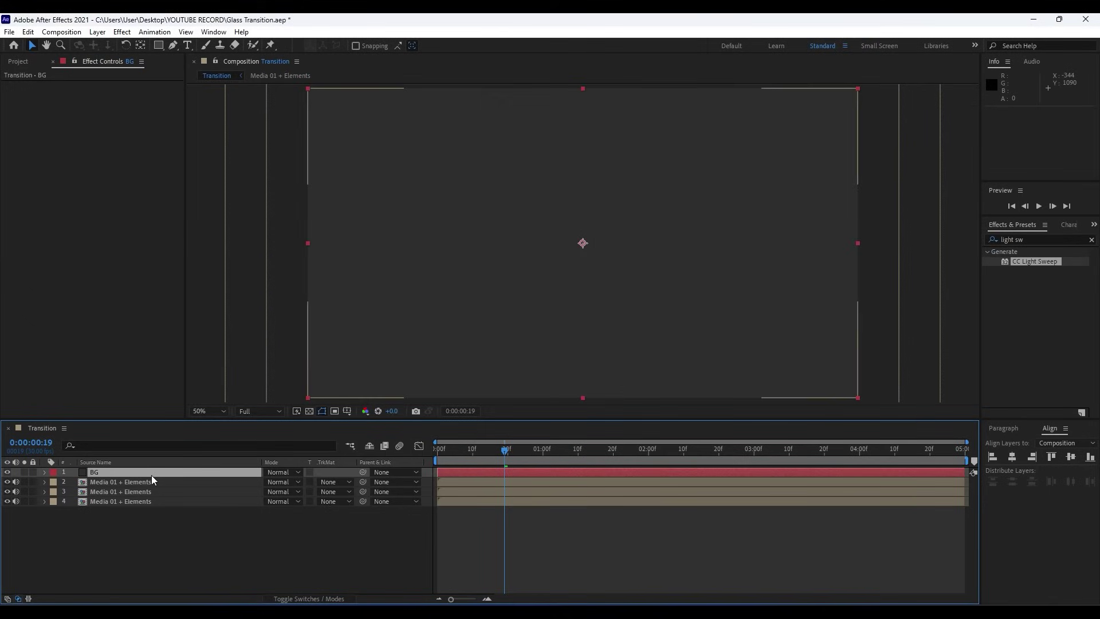
drag(151, 476, 148, 531)
Step: Find Gradient Ramp with an Effects search for 'ramp' and apply it to the BG solid
key(ctrl+5)
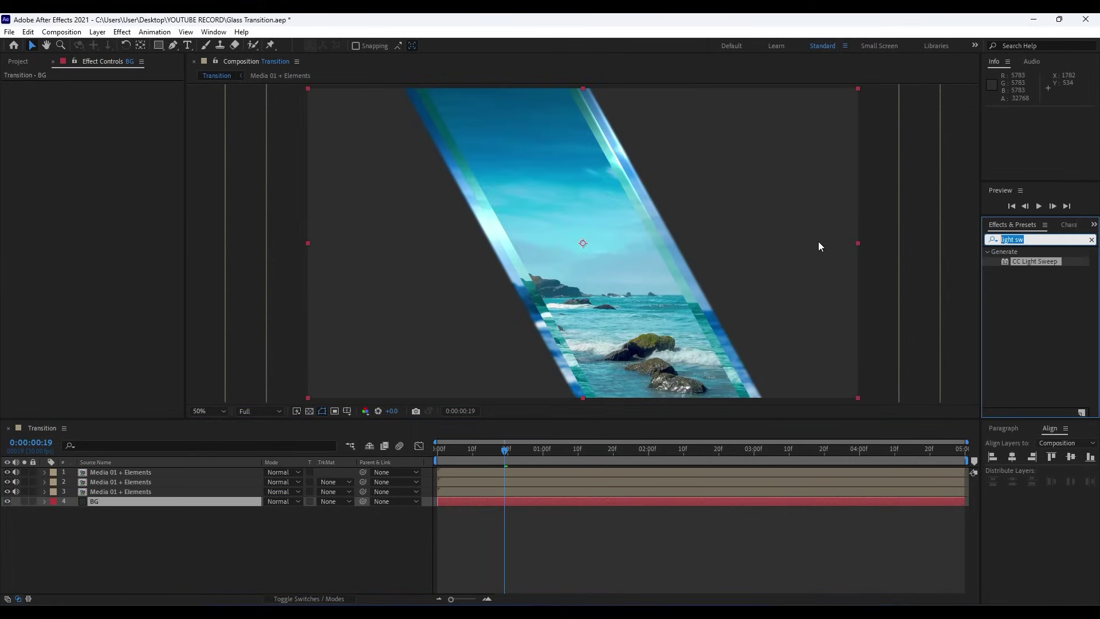
text(ramp)
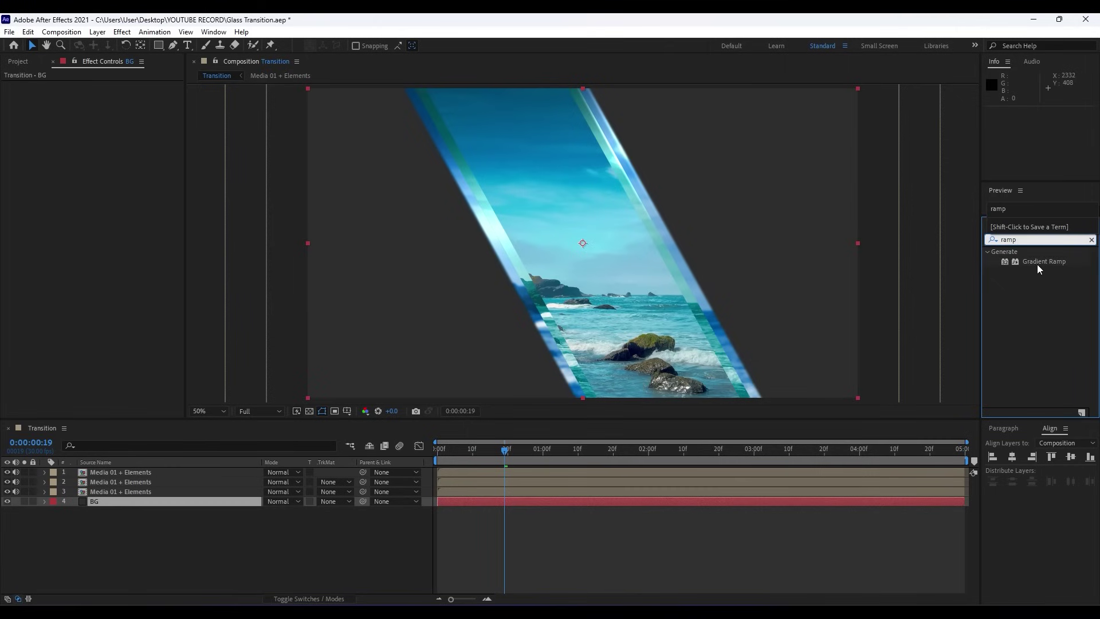
drag(1037, 264, 905, 320)
drag(143, 506, 142, 506)
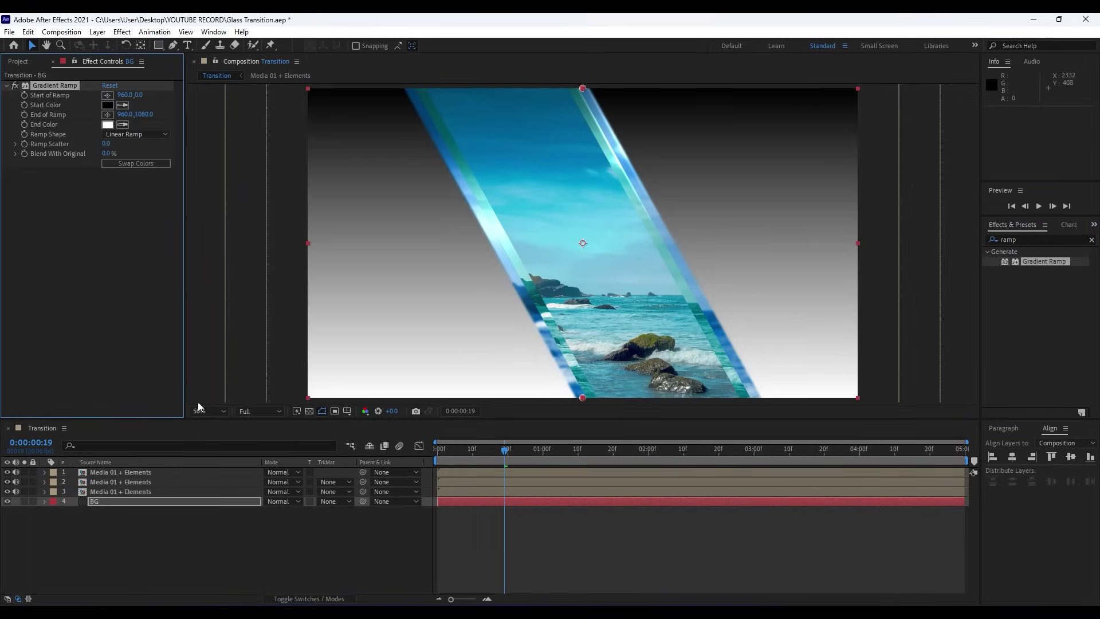
Step: Place the ramp start near the comp's top-left and the end past the bottom-right corner
click(106, 96)
click(299, 96)
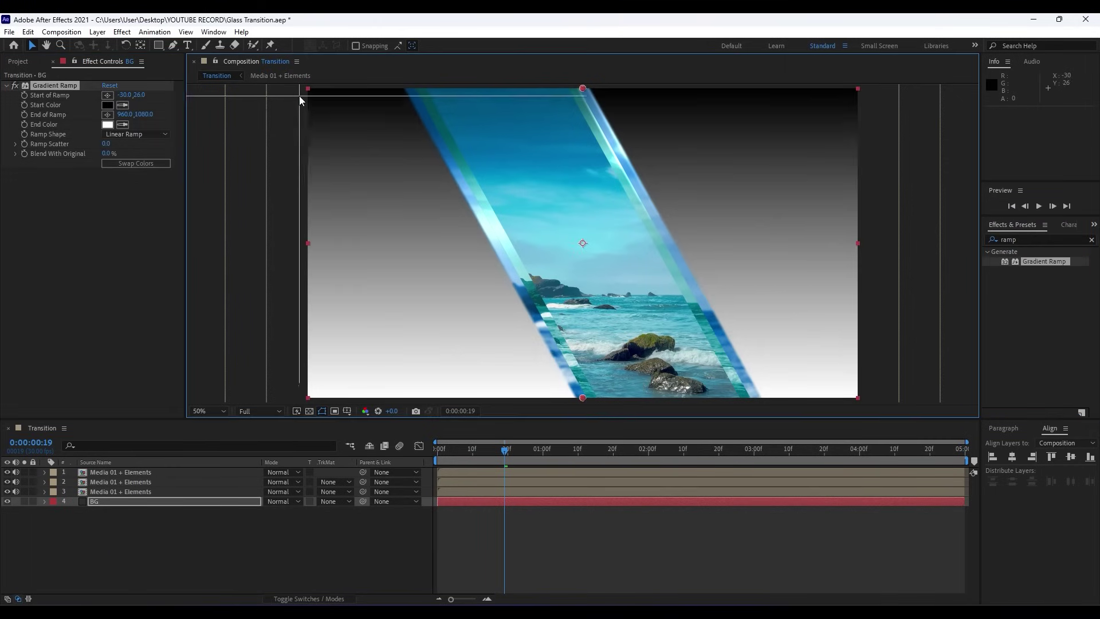
key(comma)
click(107, 115)
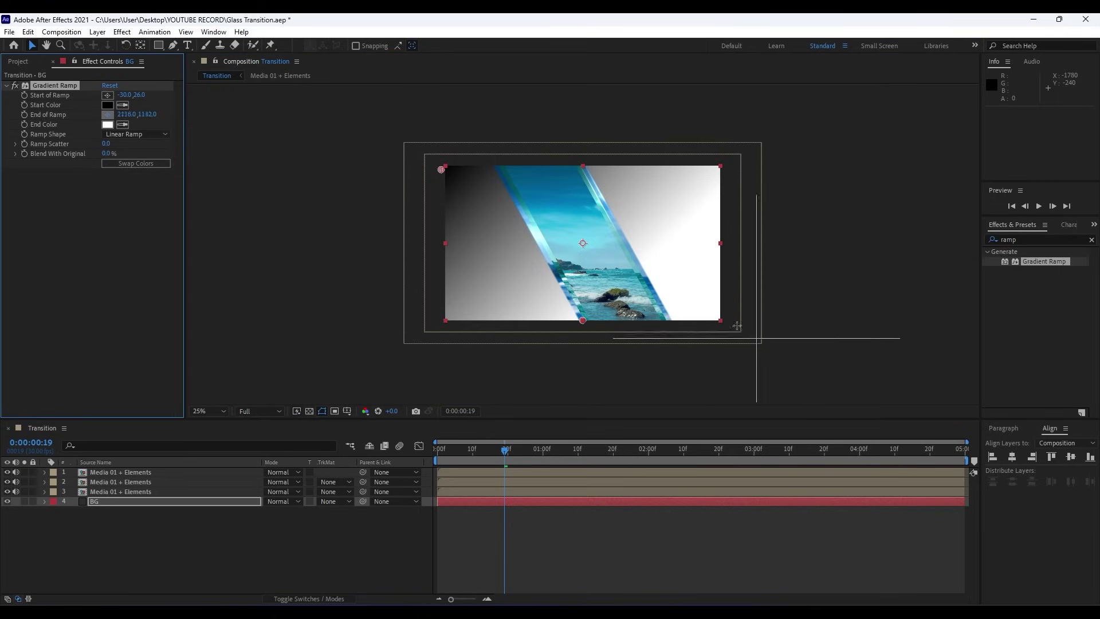
click(725, 325)
key(period)
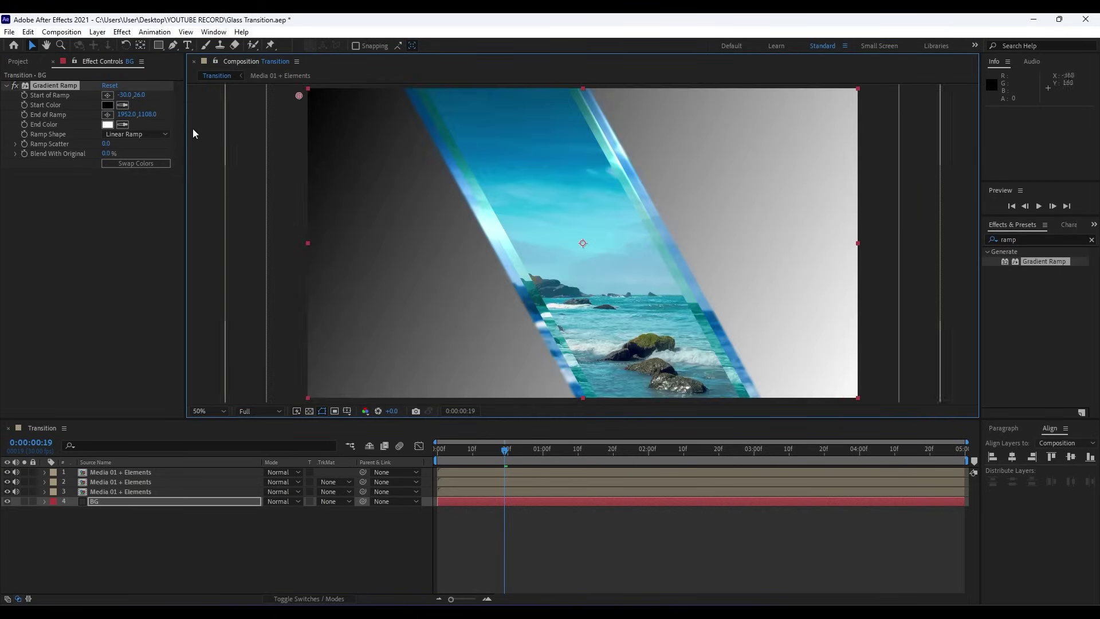
Step: Set the ramp's start colour to bright cyan 00C0FF and its end colour to saturated blue
click(107, 105)
click(599, 467)
click(580, 402)
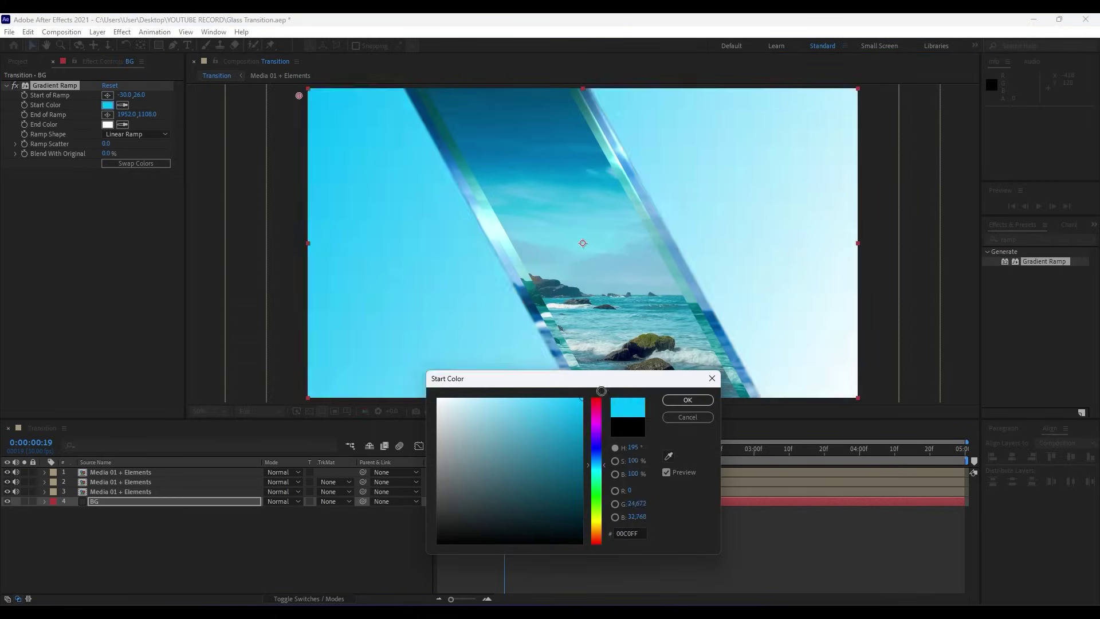
click(687, 400)
click(107, 124)
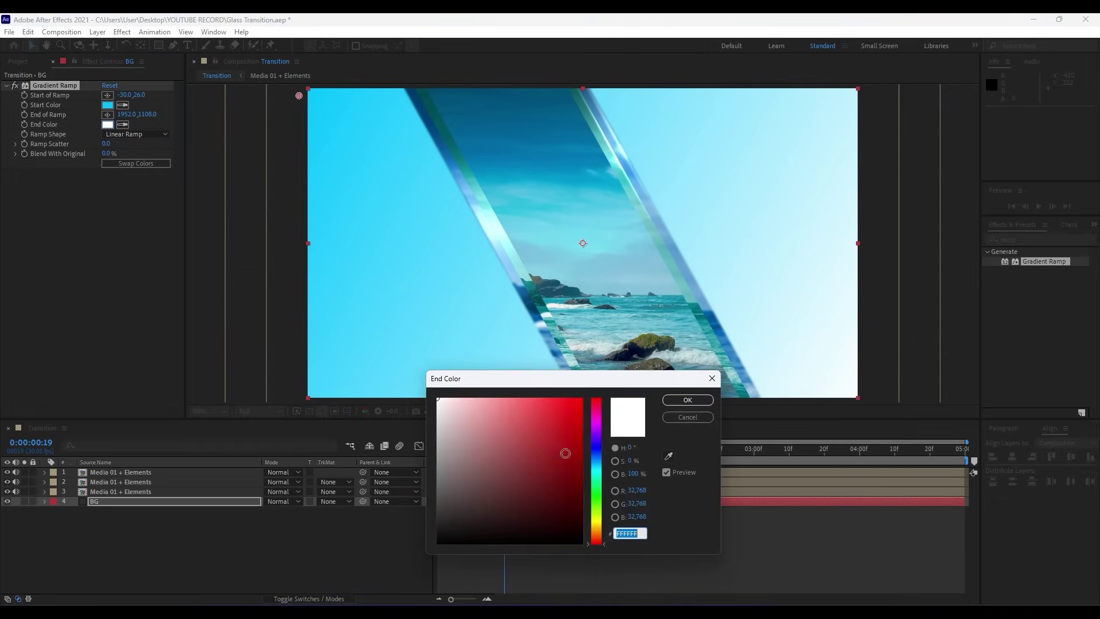
drag(602, 473, 595, 452)
click(591, 396)
Step: Confirm the blue end colour and preview the transition, stopping at frame 16
click(673, 403)
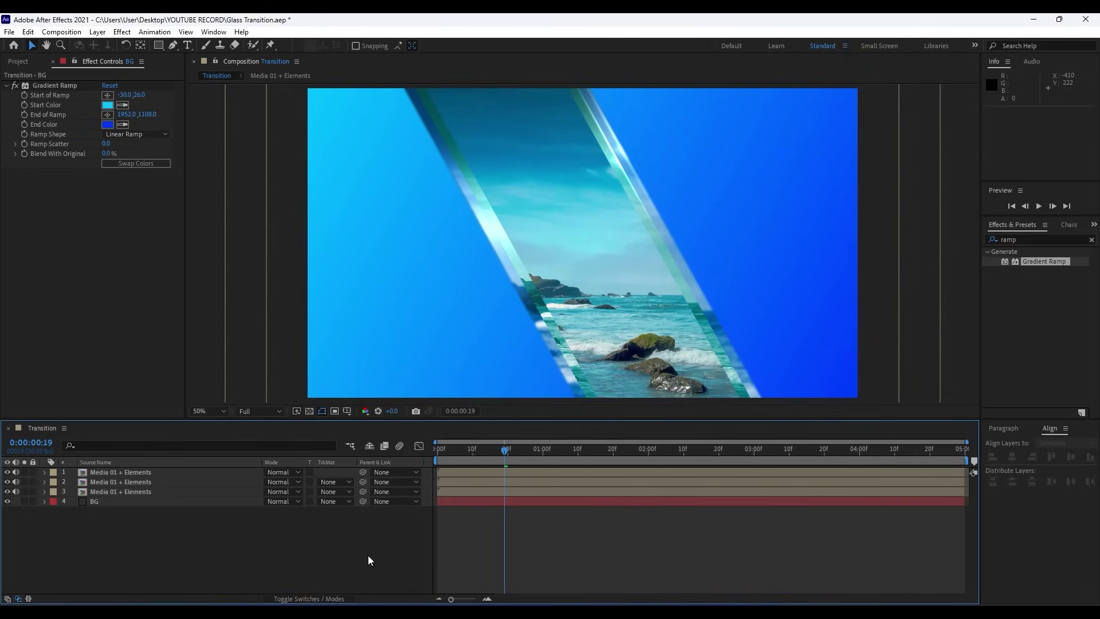
key(space)
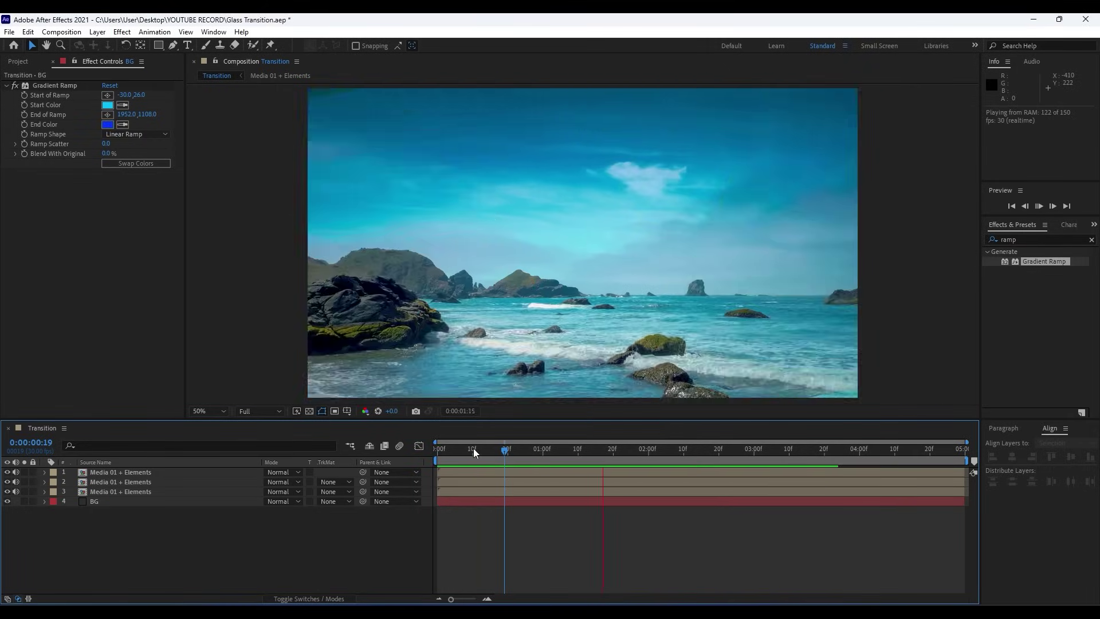
click(495, 452)
Step: Darken the gradient's Start Color to deep teal 003F54 and preview the result up to 2 seconds
click(107, 105)
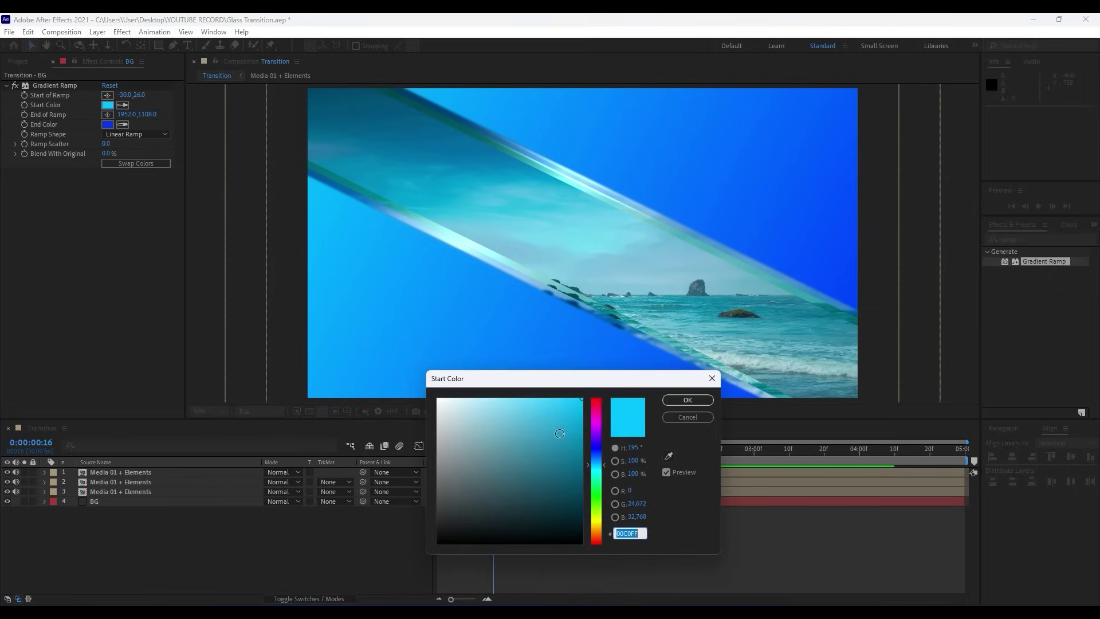
click(582, 496)
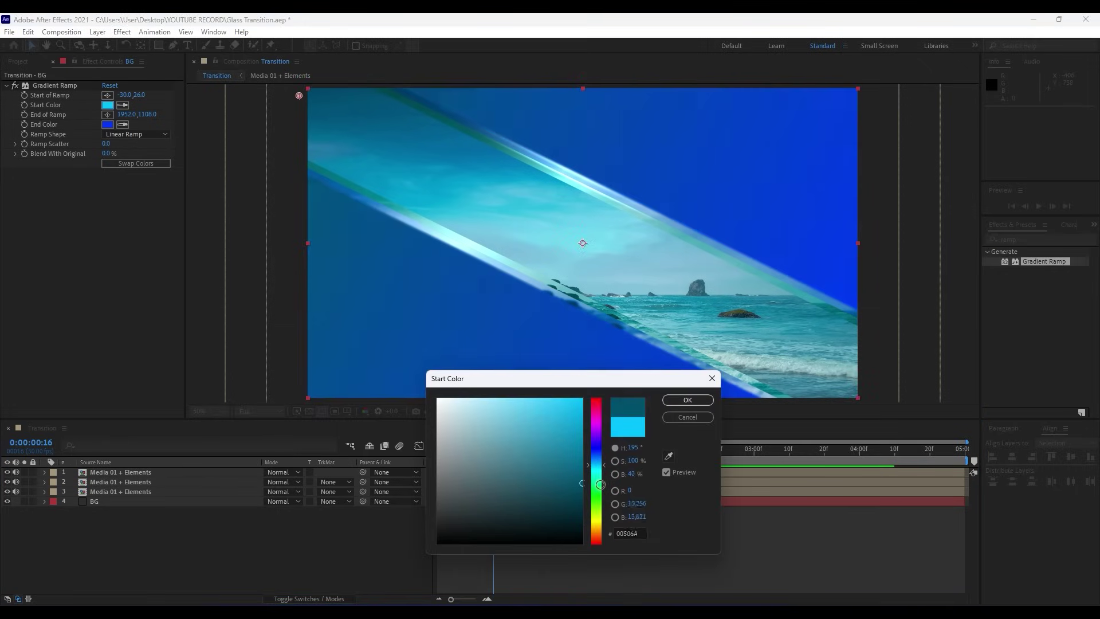
click(688, 400)
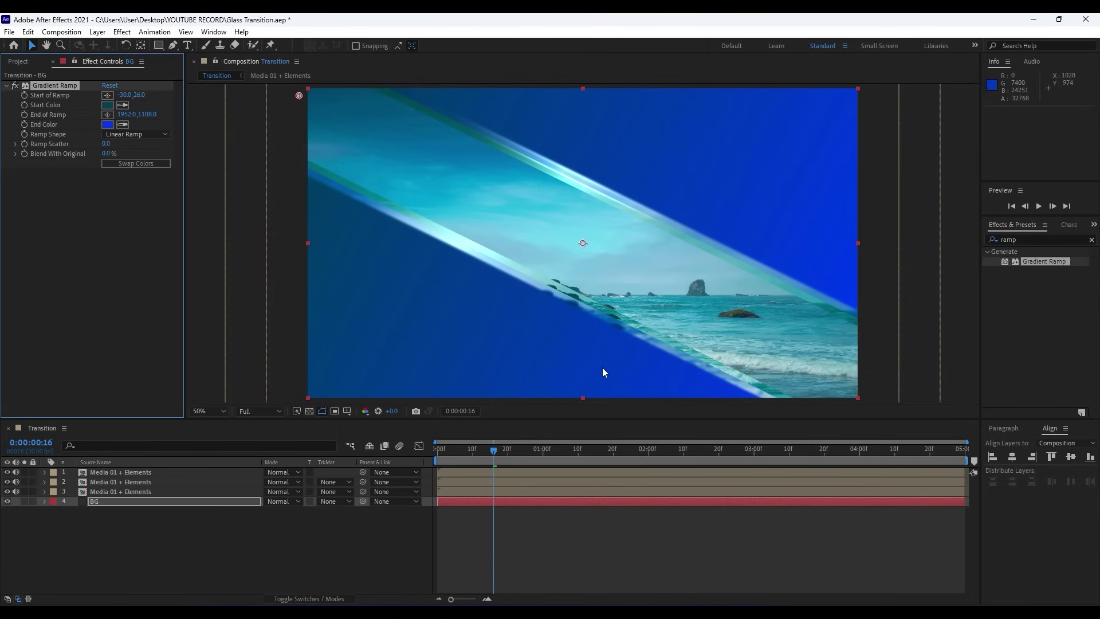
key(space)
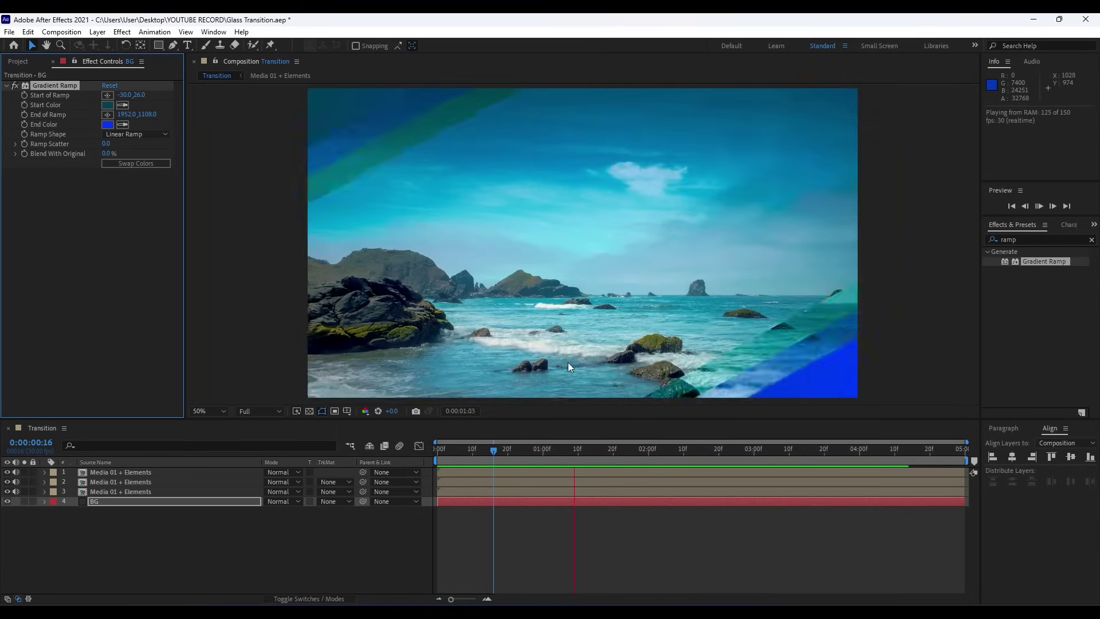
drag(490, 450, 645, 456)
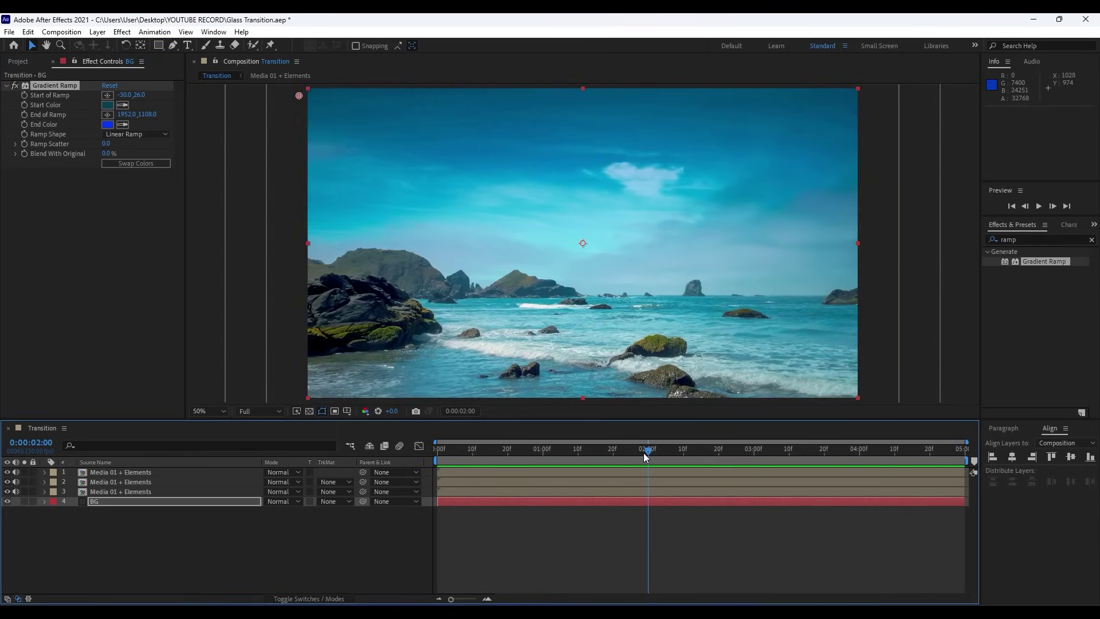